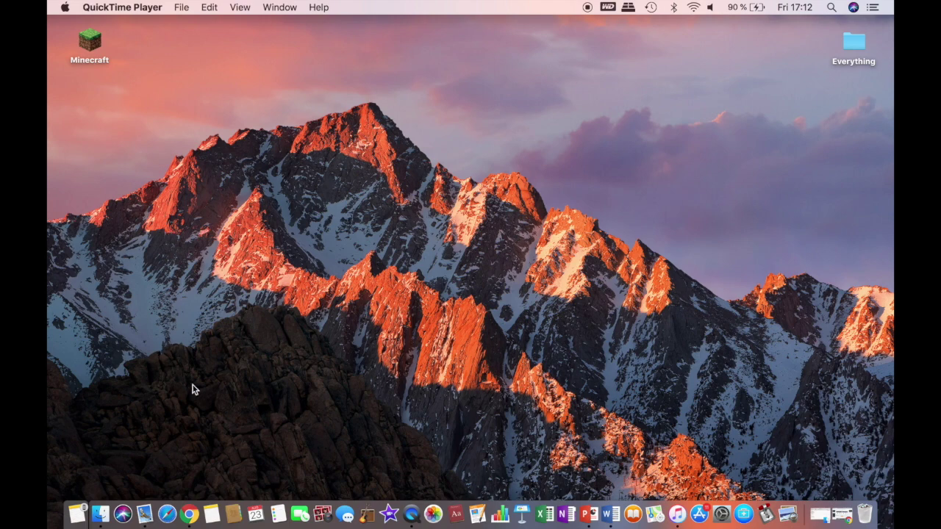
Switch to Chrome and download the latest Forge installer for Minecraft 1.12.2, keeping the flagged jar file
click(185, 494)
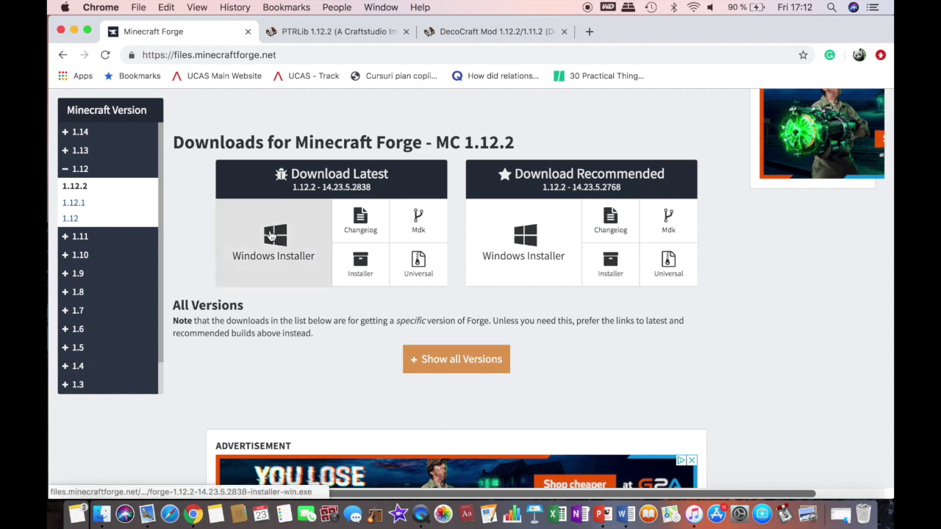
drag(297, 180, 391, 175)
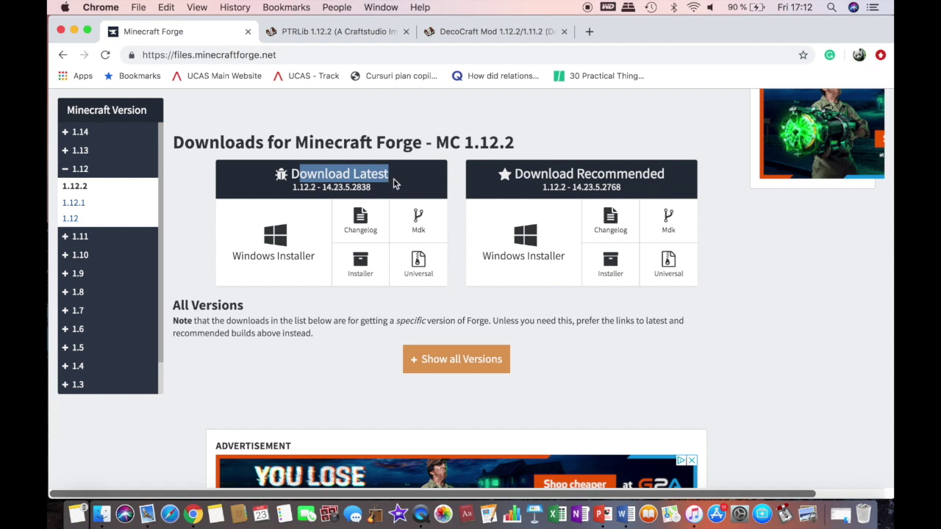
click(399, 183)
drag(577, 175, 664, 175)
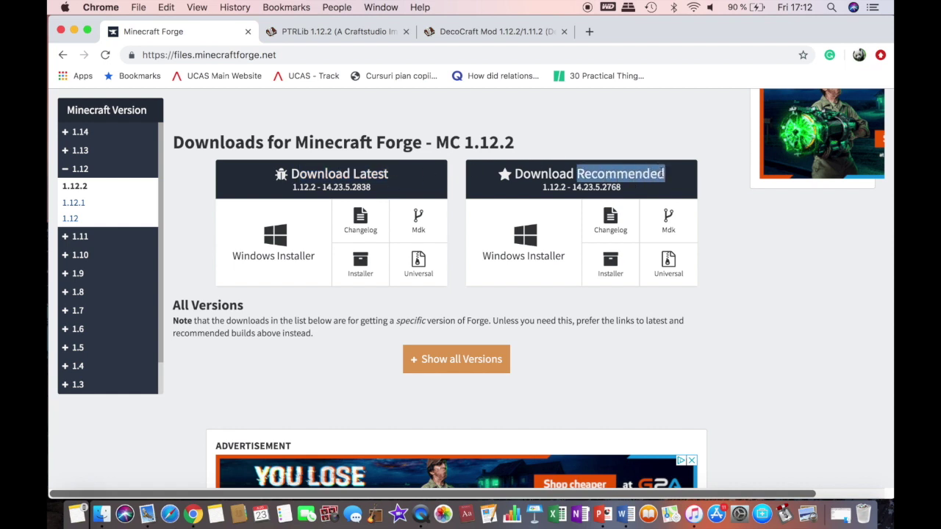
click(403, 177)
drag(354, 175, 394, 176)
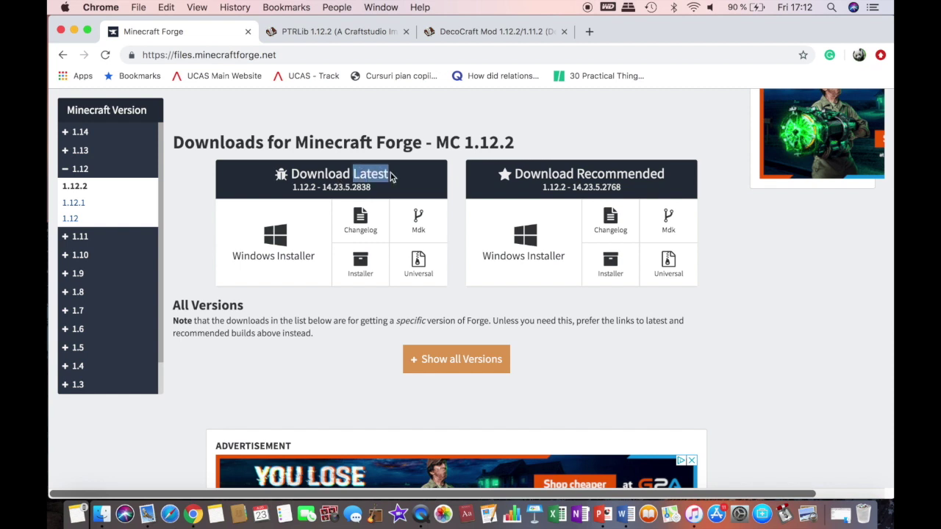
click(359, 266)
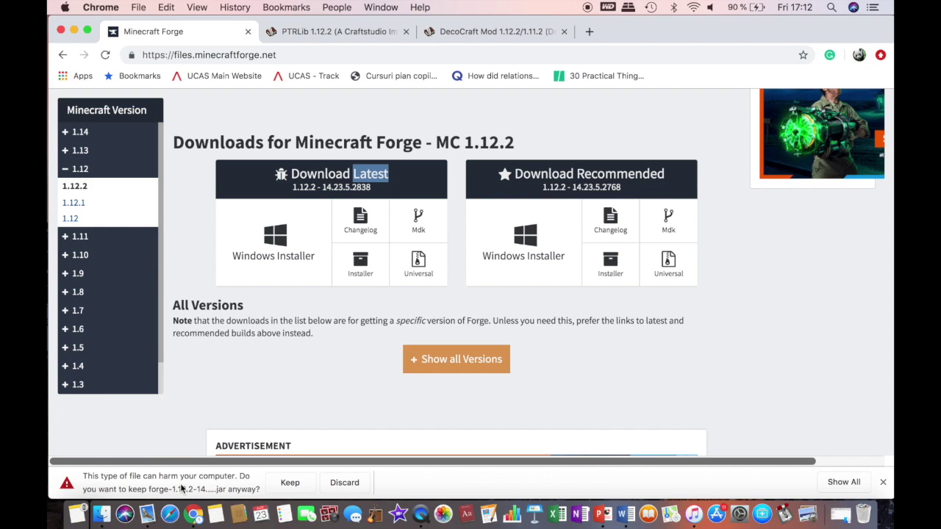
click(290, 483)
Put the downloaded Forge installer jar on the desktop and minimize the browser window
drag(80, 36, 269, 22)
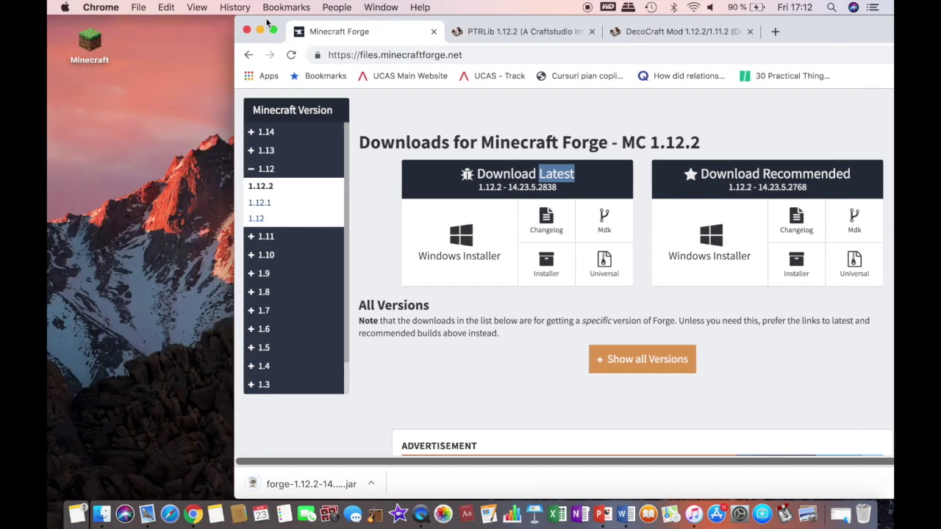
drag(267, 483, 134, 230)
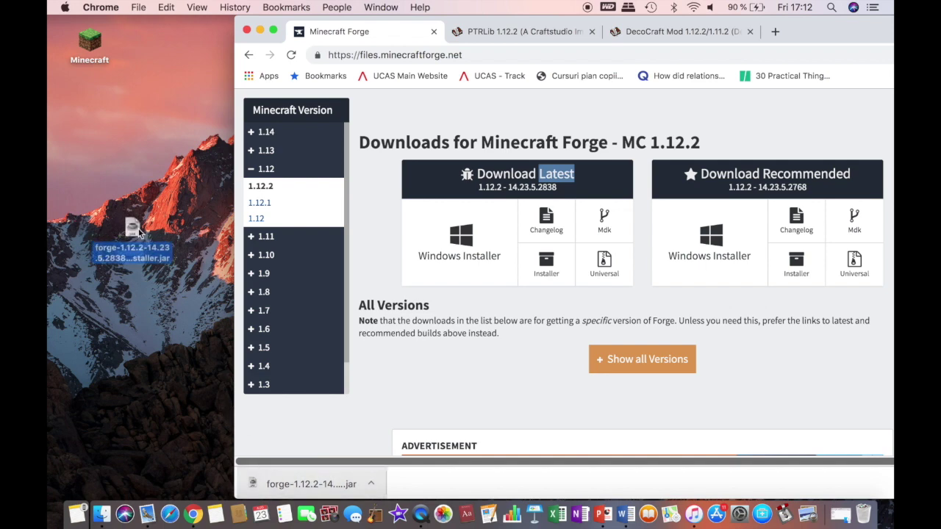
click(259, 30)
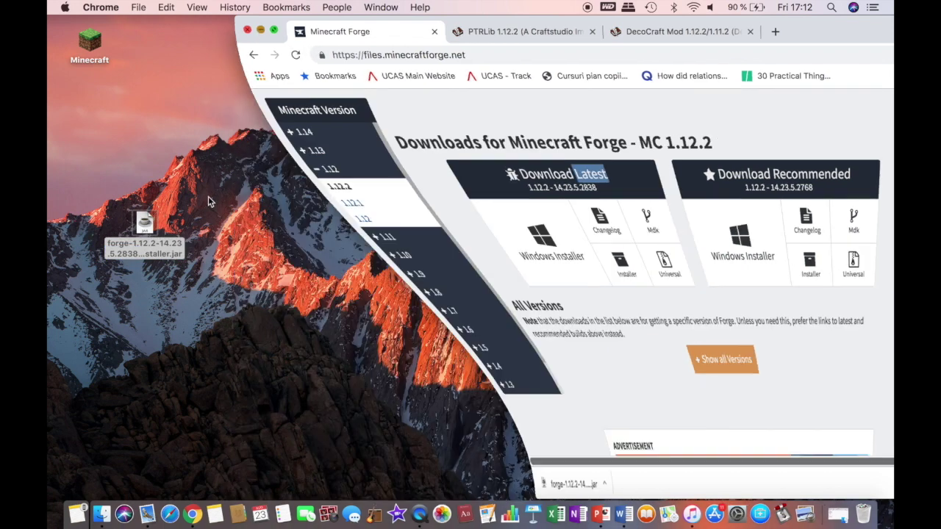
drag(144, 221, 189, 206)
Try to open the Forge installer from the desktop and dismiss the security alert
double_click(189, 206)
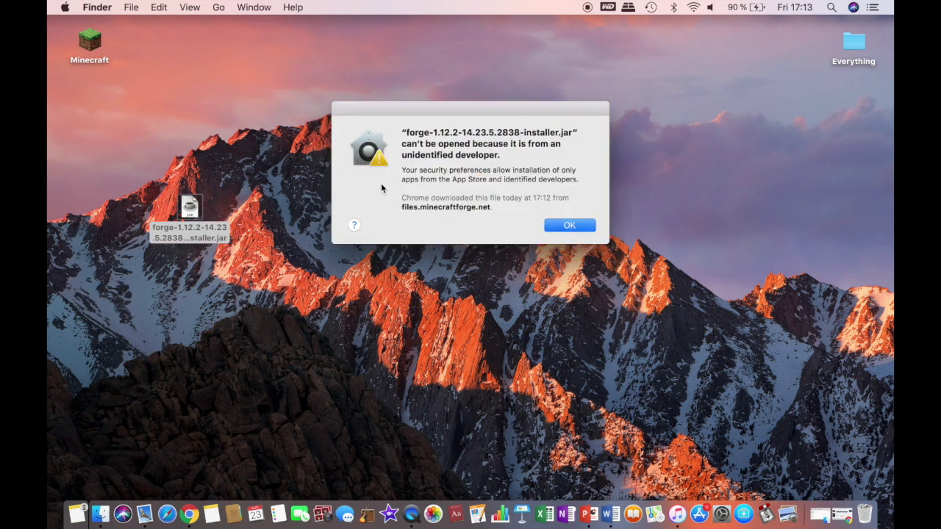
drag(403, 156, 501, 152)
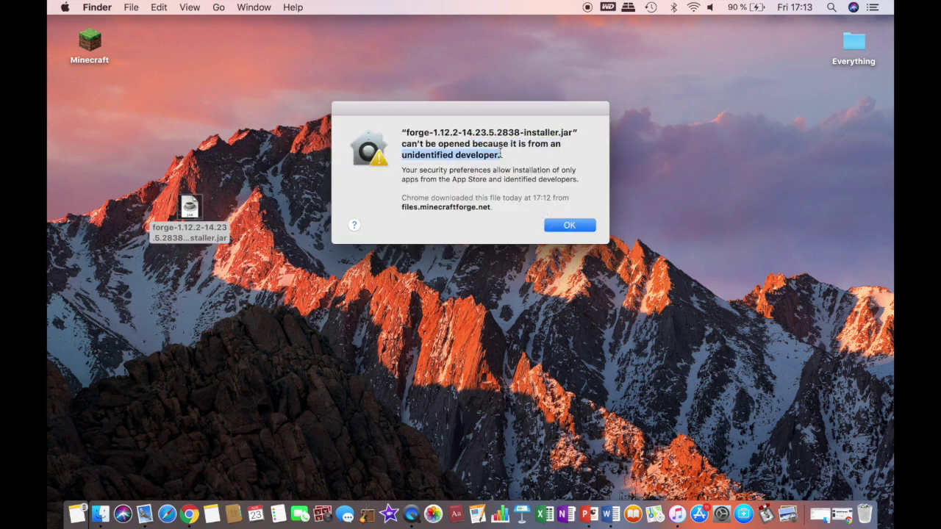
click(570, 225)
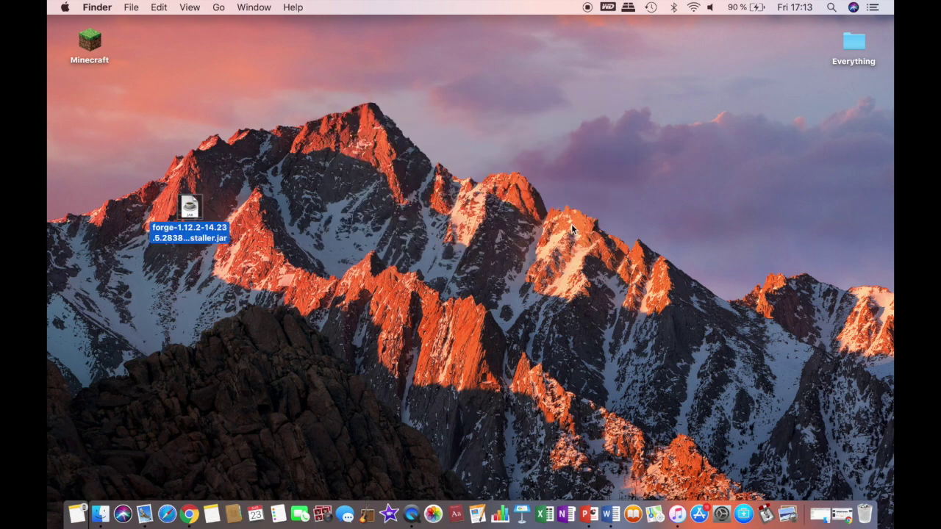
Allow the blocked Forge installer to open anyway in the Security & Privacy preferences, and close System Preferences
click(722, 502)
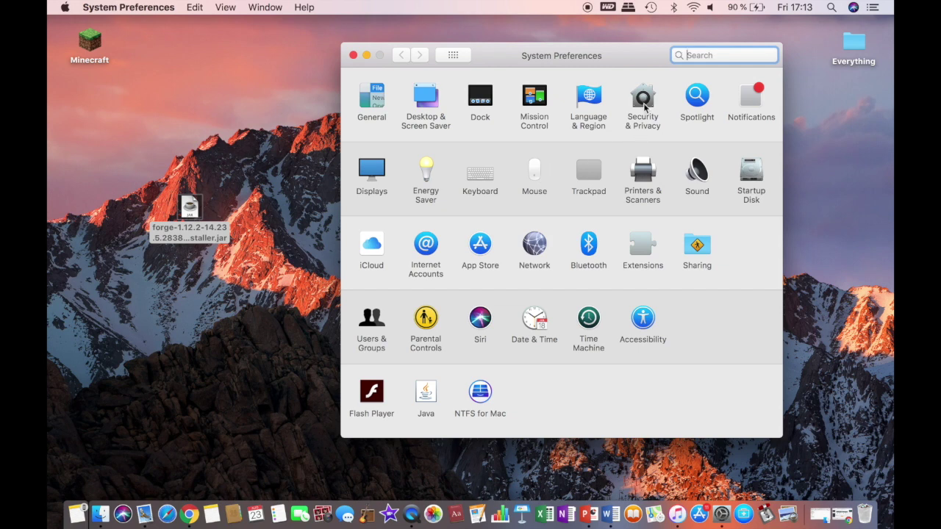
click(644, 103)
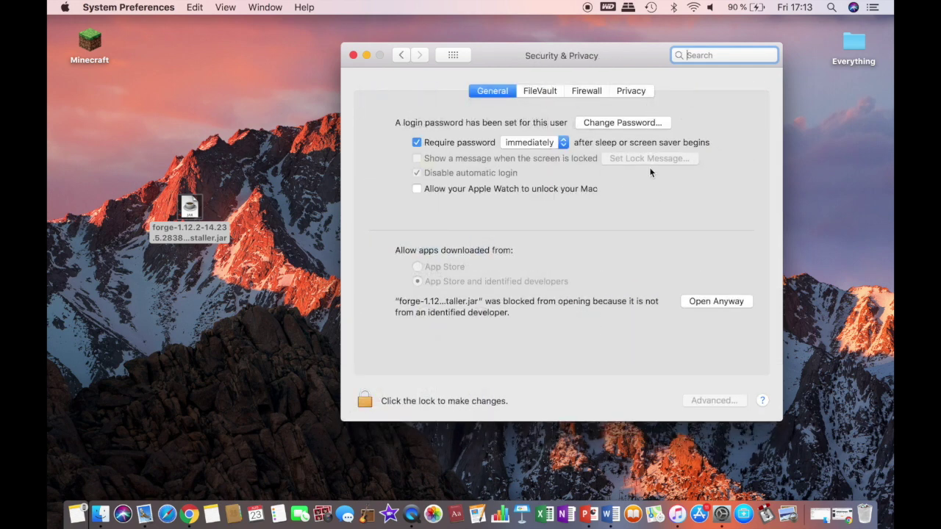
click(721, 301)
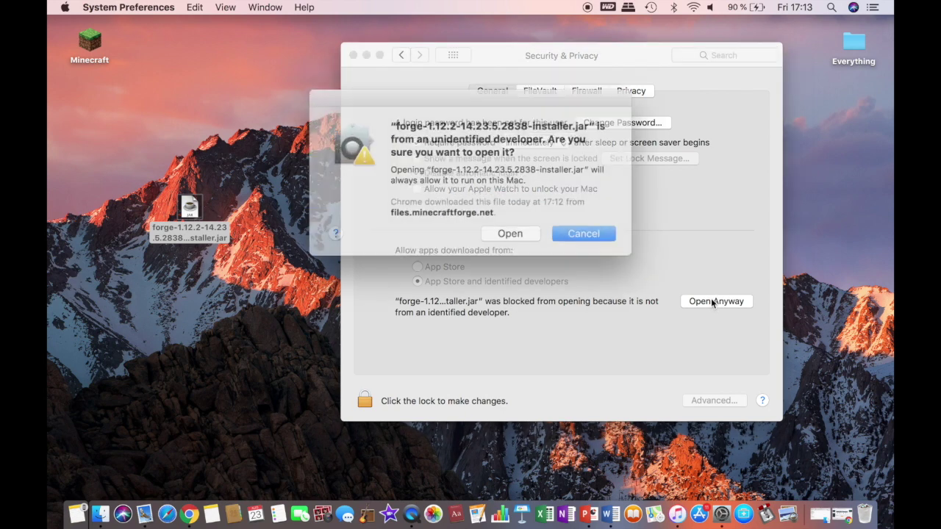
click(500, 227)
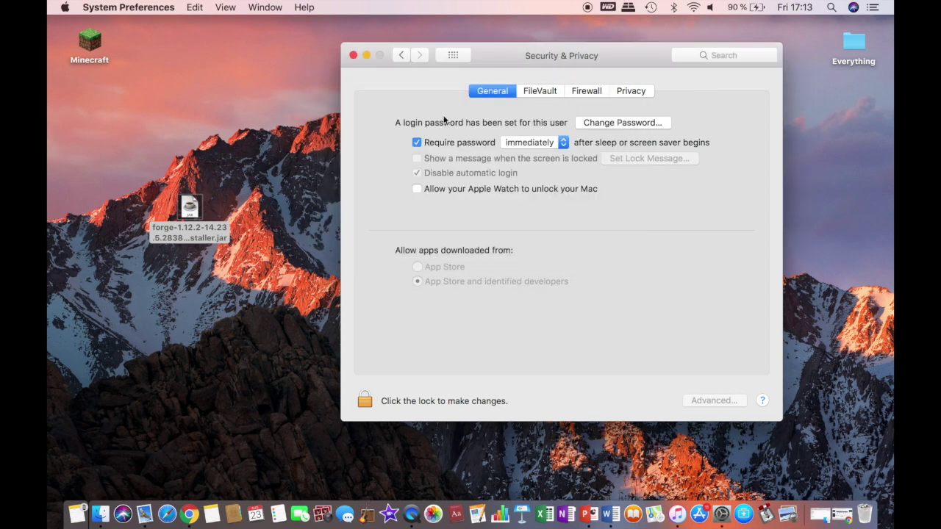
click(400, 56)
click(353, 55)
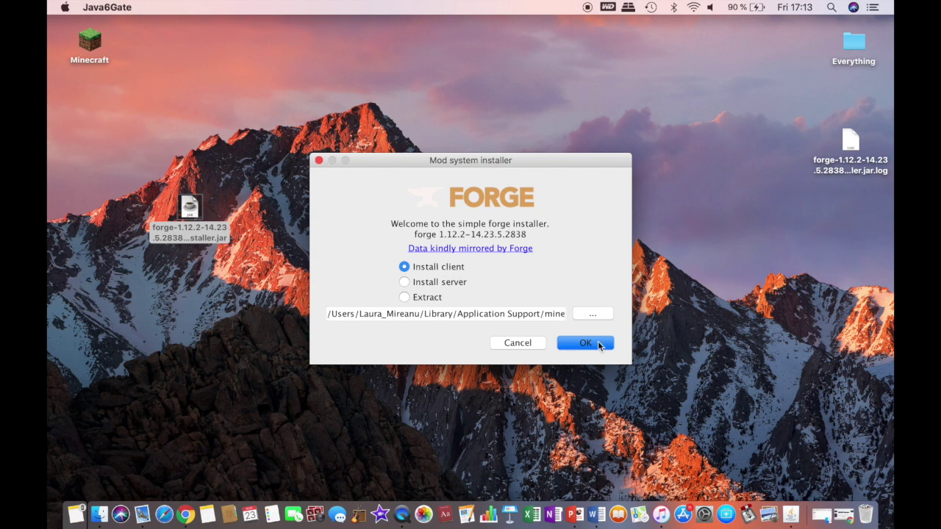
Install the Forge 1.12.2-14.23.5.2838 client into the default Minecraft folder and close the installer
click(585, 344)
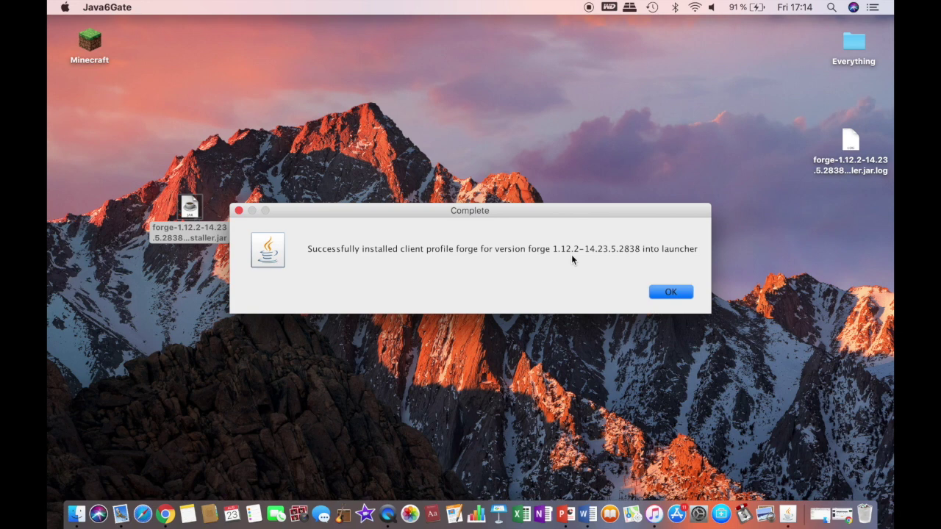
click(676, 291)
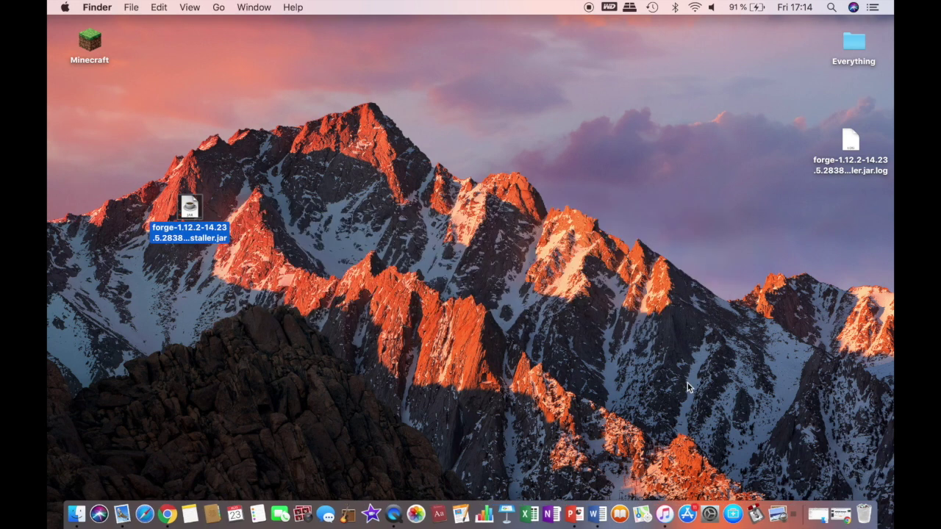
Return to Chrome and examine the PTRLib 1.12.2 page's title and description for the mods that use the library
click(840, 513)
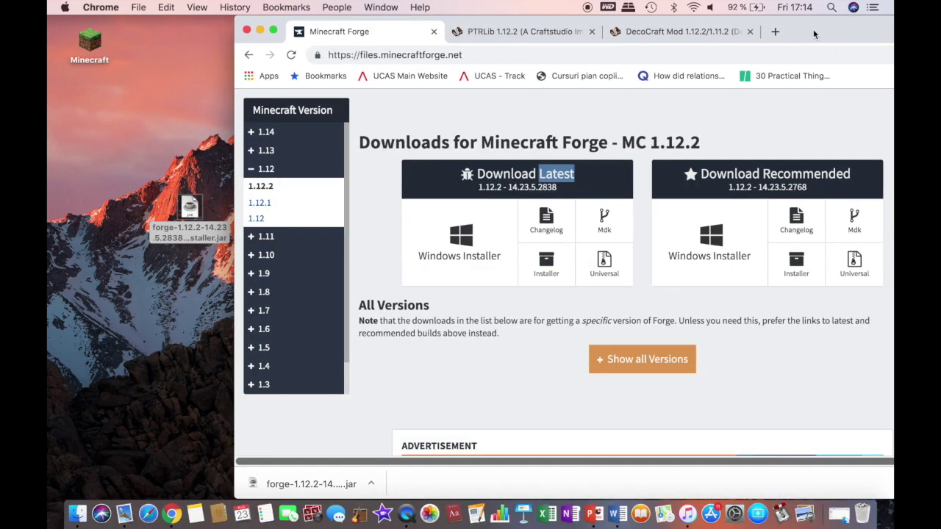
double_click(813, 34)
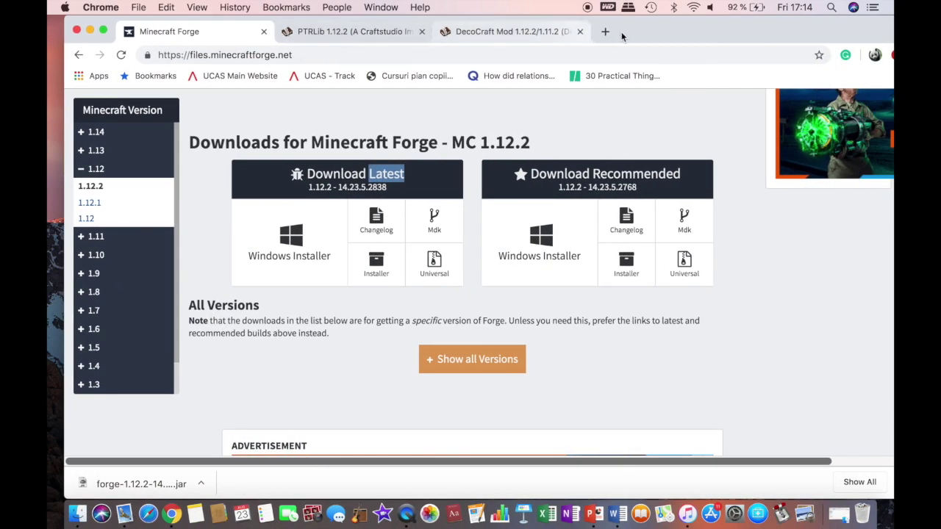
click(314, 32)
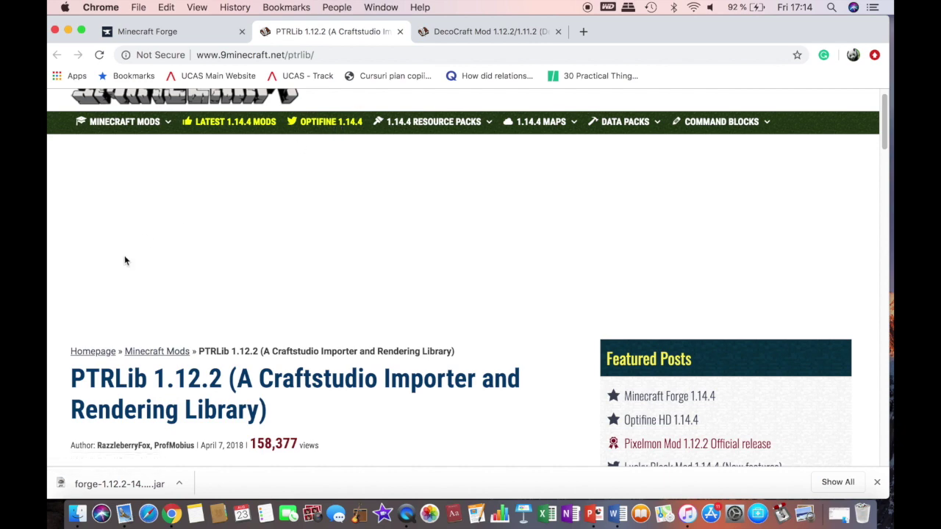
scroll(68, 317, down, 5)
drag(73, 211, 222, 208)
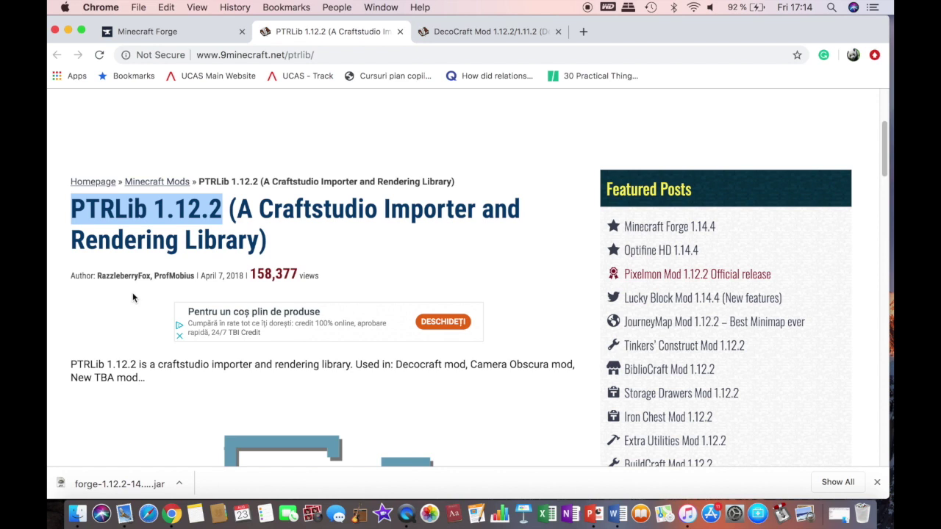
scroll(135, 294, down, 3)
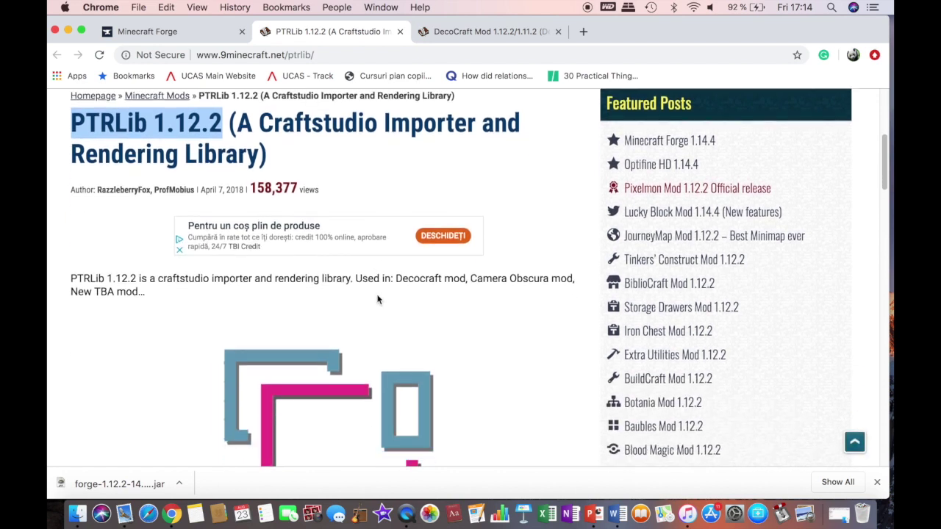
drag(358, 278, 374, 288)
scroll(376, 286, down, 1)
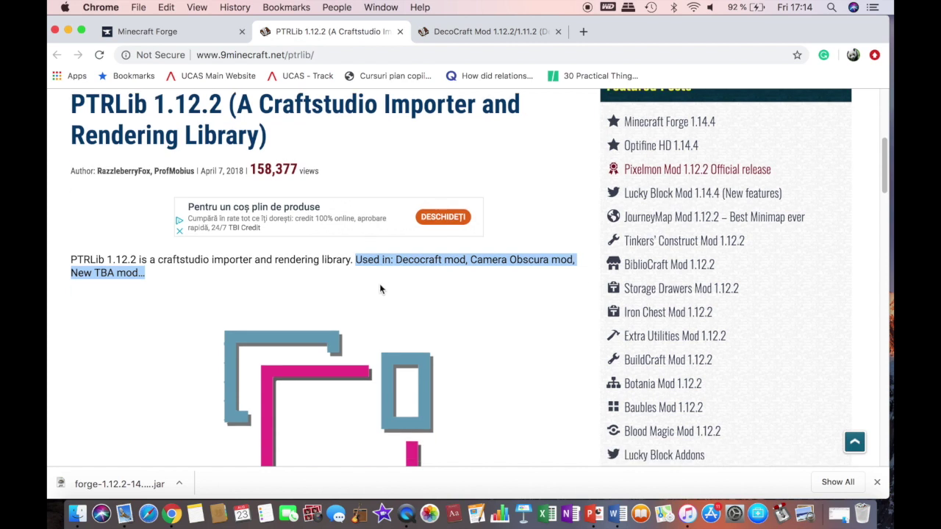
click(416, 259)
drag(396, 260, 465, 259)
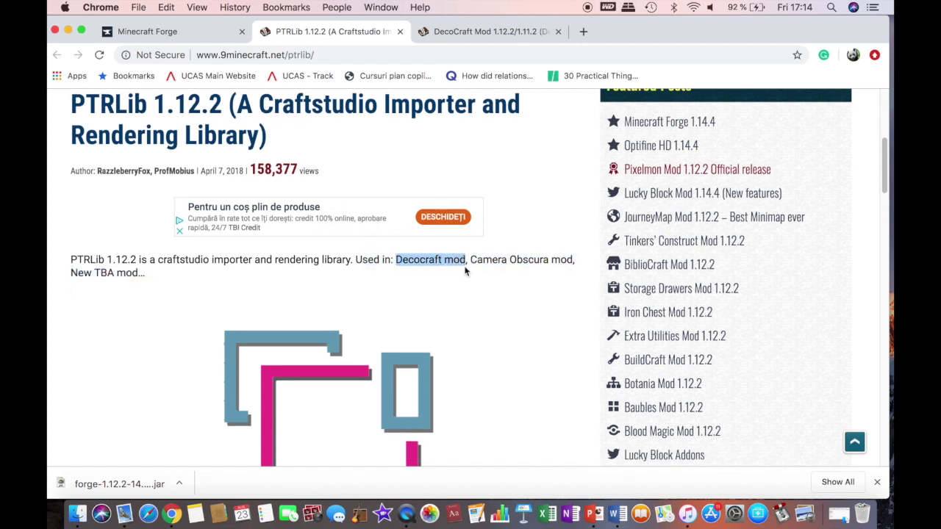
drag(471, 260, 573, 262)
drag(71, 273, 134, 277)
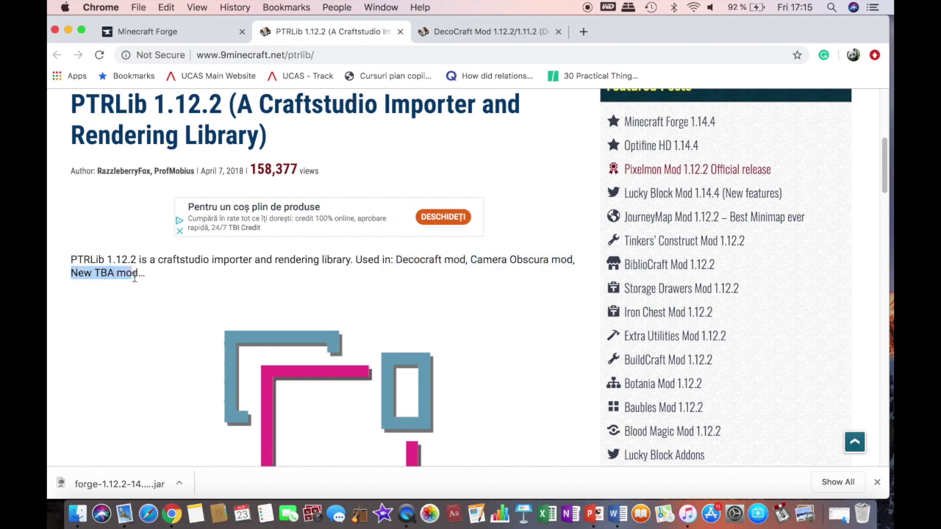
click(97, 277)
Download PTRLib-1.12.2.jar for Minecraft 1.12.2 from Server 1 and keep the flagged file
scroll(115, 279, down, 10)
scroll(168, 276, up, 6)
scroll(168, 273, down, 10)
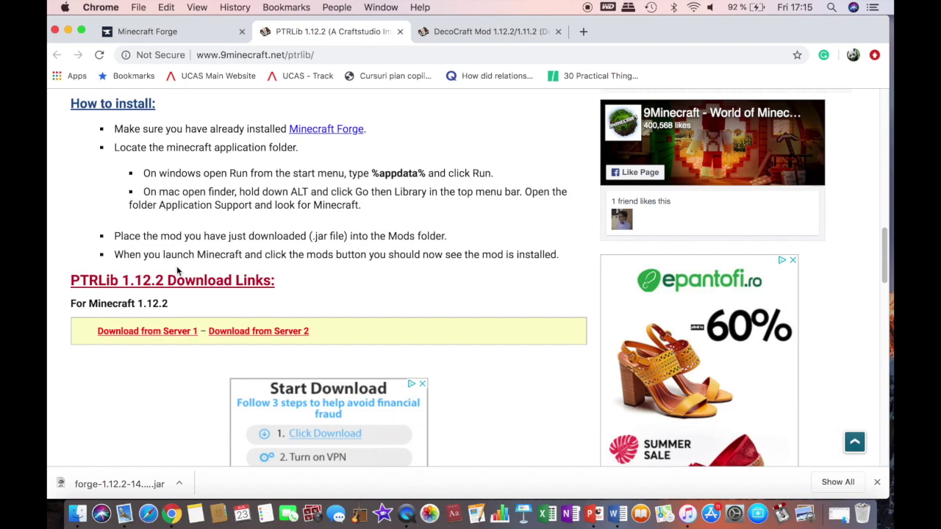
triple_click(177, 303)
scroll(175, 306, down, 5)
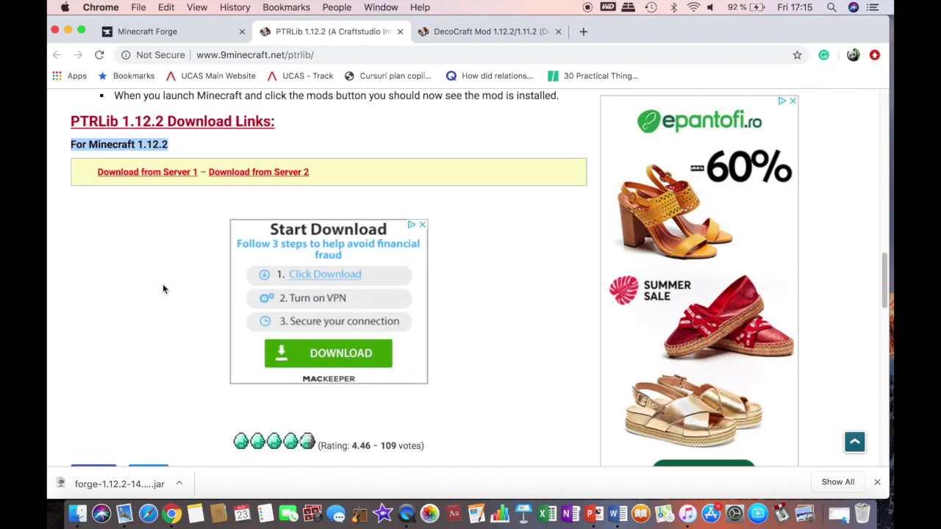
scroll(163, 289, up, 3)
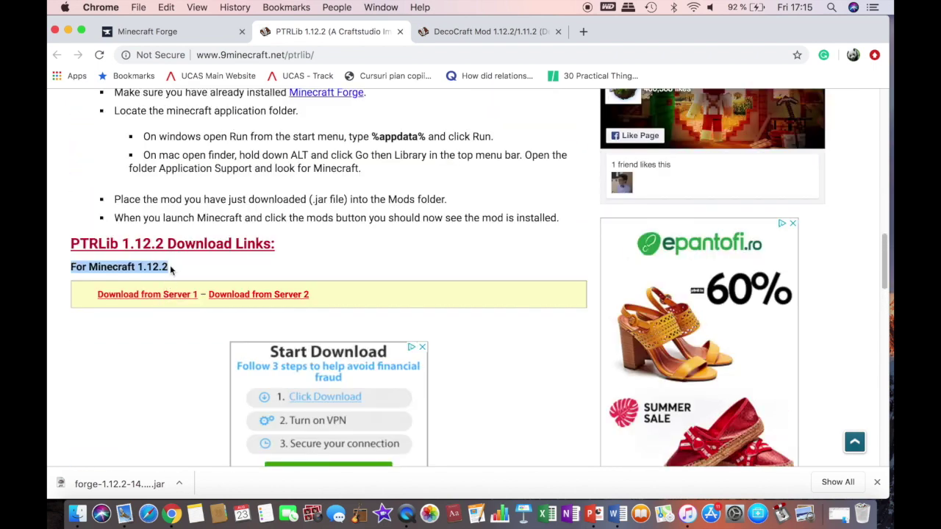
drag(139, 267, 166, 267)
click(134, 270)
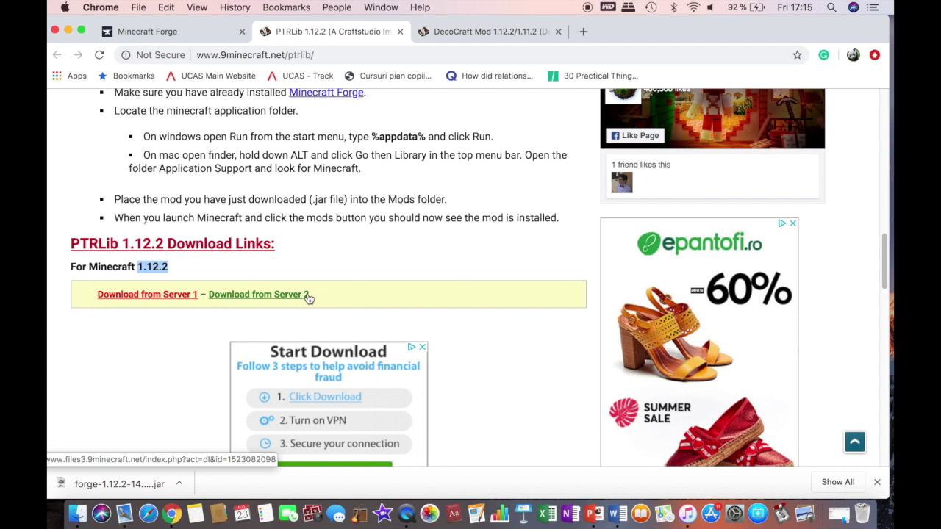
click(161, 295)
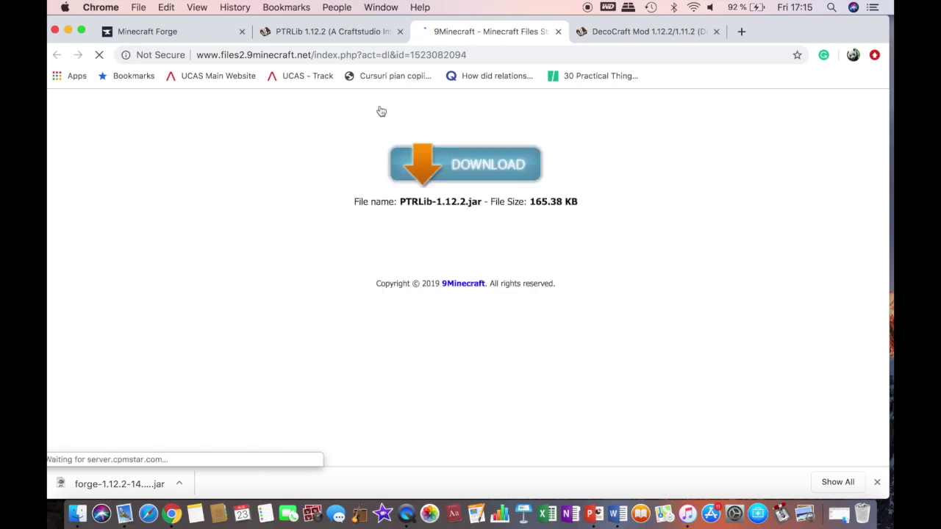
click(456, 233)
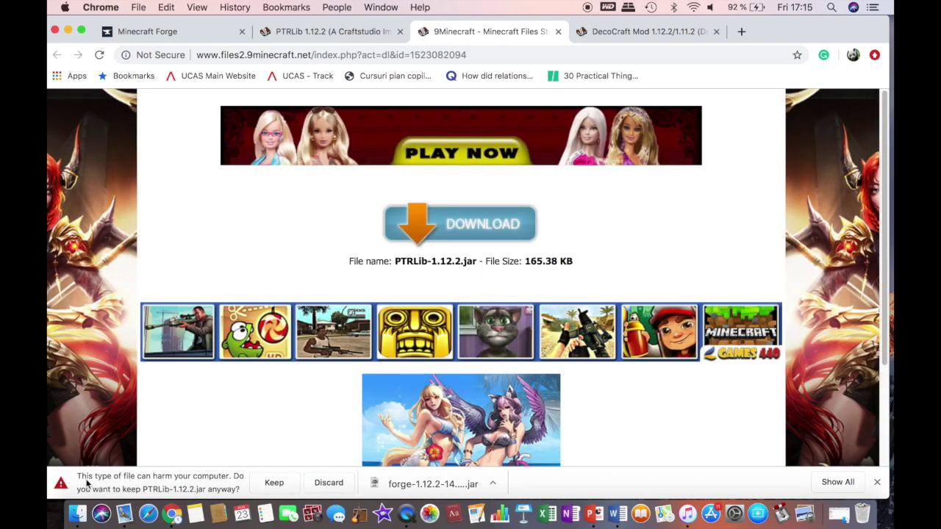
click(270, 483)
Uncover the desktop and move the Forge installer and its log file to the Trash
drag(95, 28, 195, 345)
drag(212, 217, 802, 181)
drag(889, 145, 744, 195)
drag(855, 147, 859, 508)
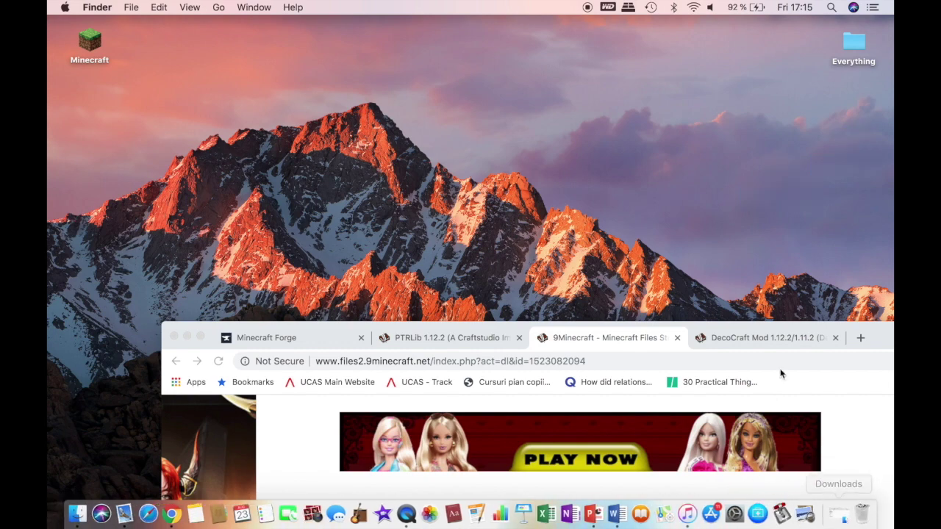
Restore the browser window's position and put the downloaded PTRLib-1.12.2.jar on the desktop
drag(876, 337, 872, 31)
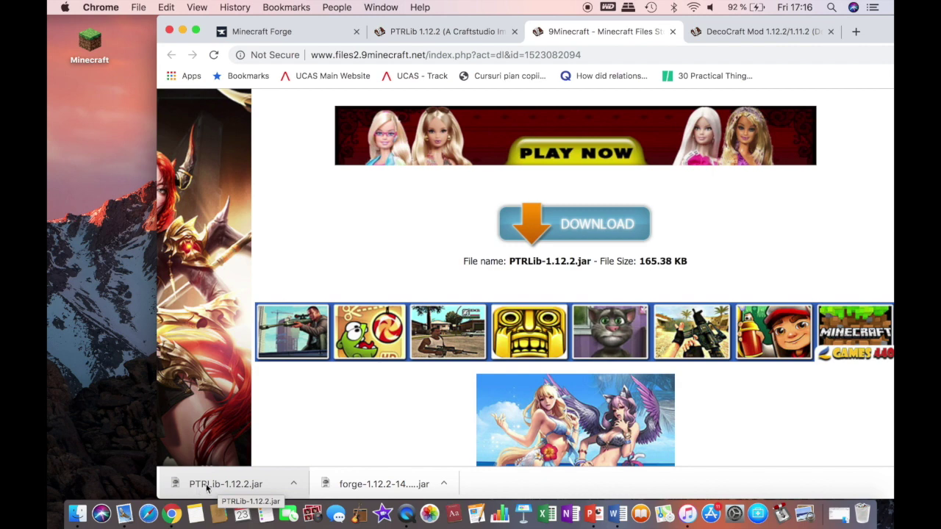
drag(207, 498, 97, 229)
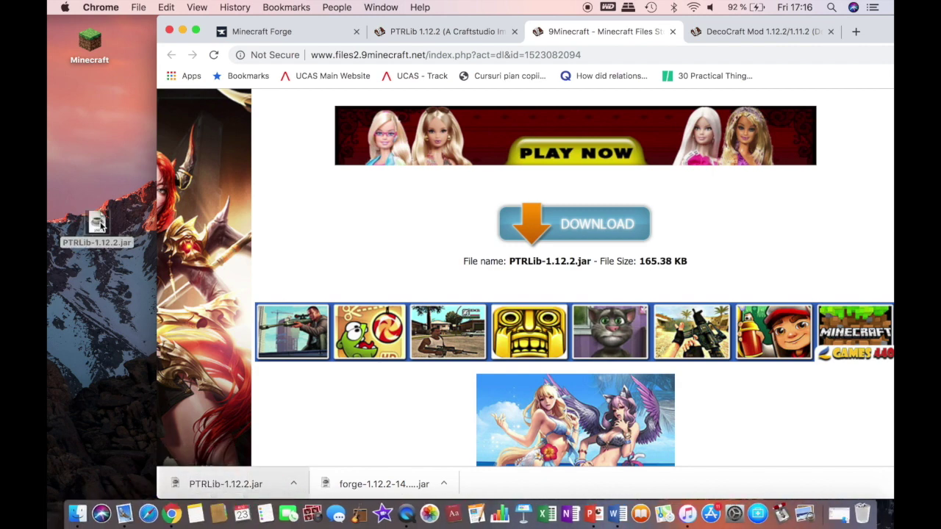
Move the browser window back into place, close the PTRLib file download page and switch to the DecoCraft Mod page
click(102, 257)
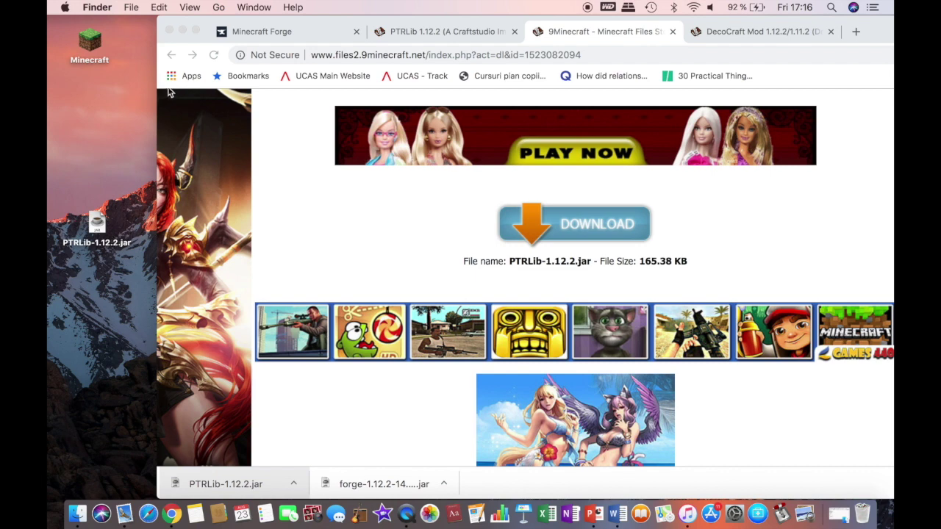
drag(197, 38, 88, 38)
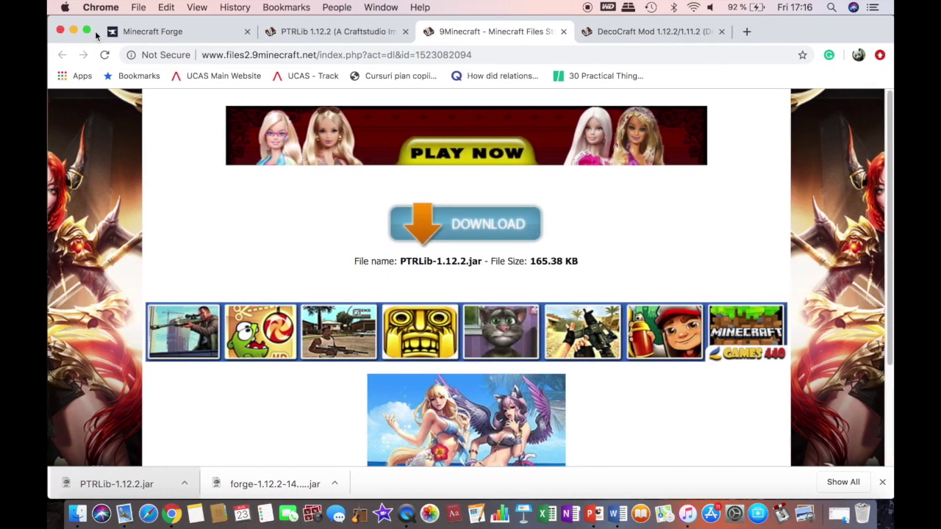
click(563, 31)
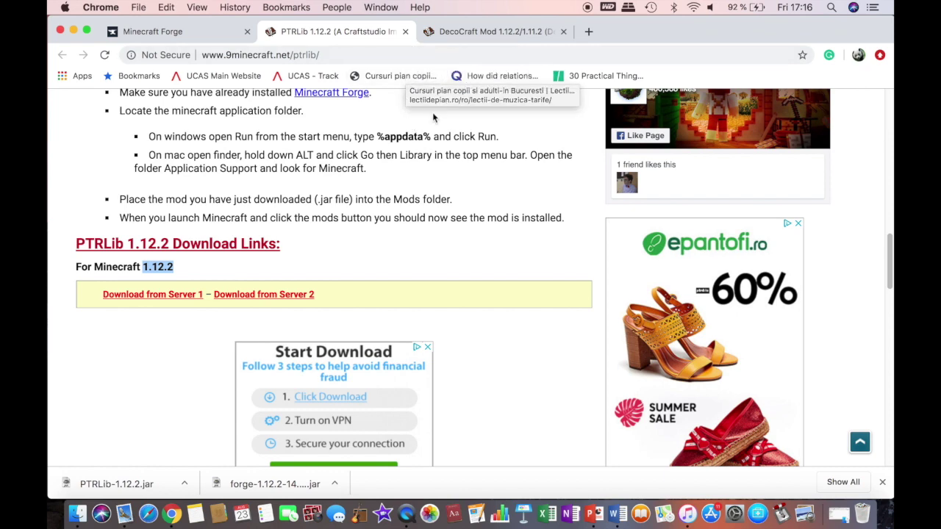
click(459, 33)
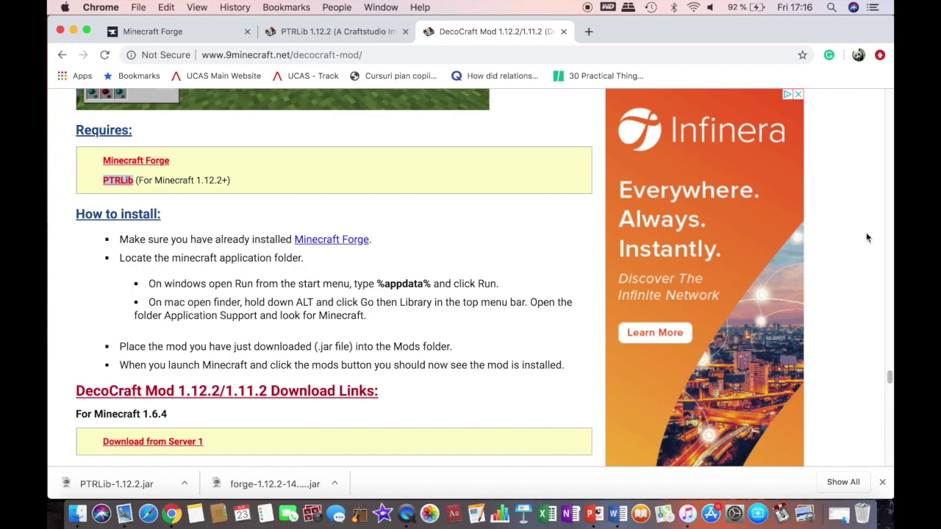
Examine the DecoCraft Mod 1.12.2/1.11.2 page's title and the introductory description of the mod
scroll(864, 434, up, 10)
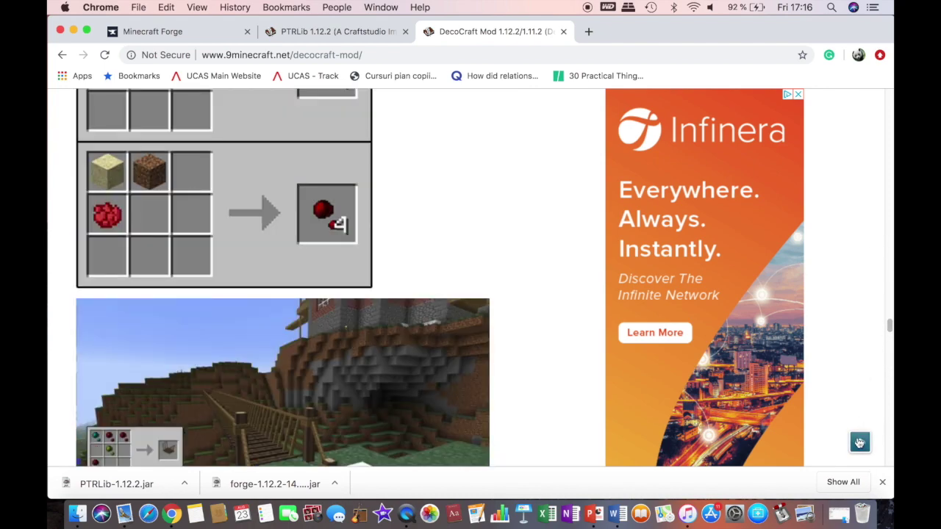
click(860, 442)
scroll(103, 291, down, 3)
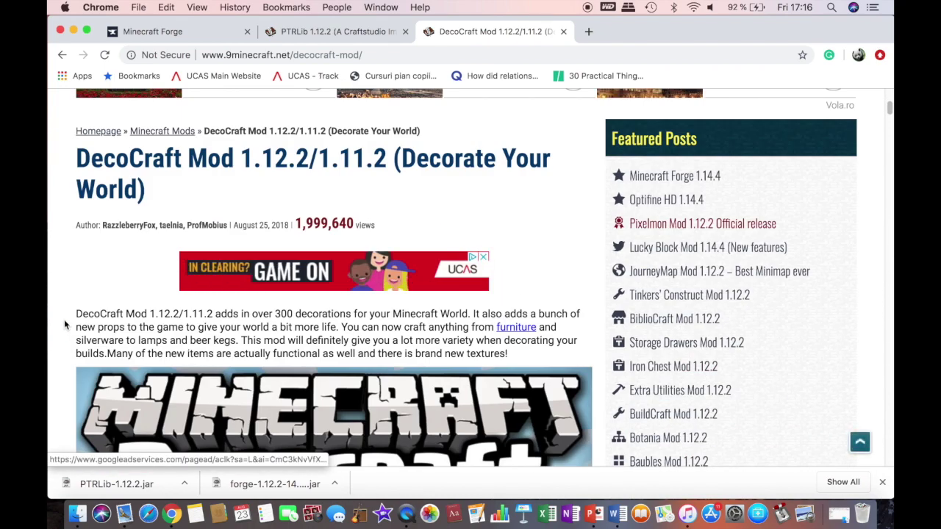
scroll(65, 324, down, 1)
drag(77, 140, 248, 133)
click(258, 186)
drag(394, 139, 451, 192)
click(136, 169)
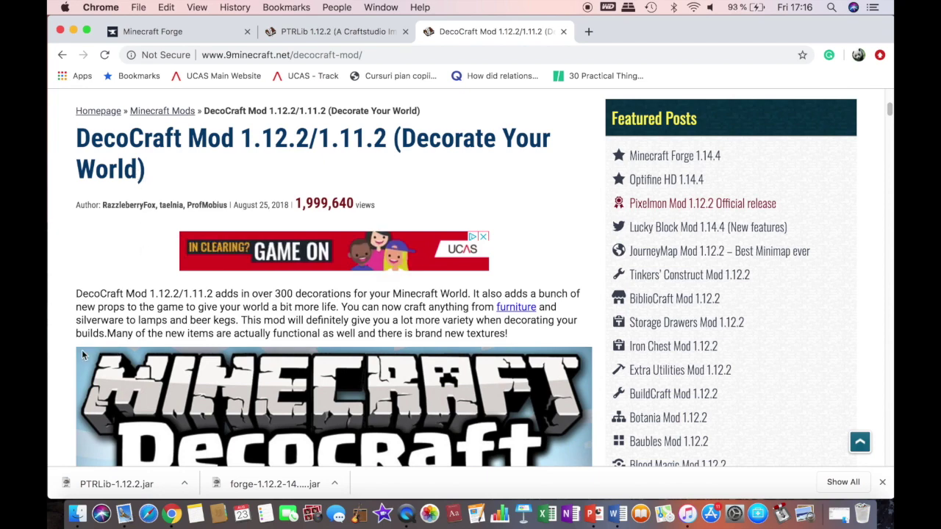
Look through the DecoCraft page's screenshots, crafting recipes, required files and installation instructions
scroll(64, 355, down, 5)
scroll(63, 355, down, 10)
scroll(63, 355, down, 15)
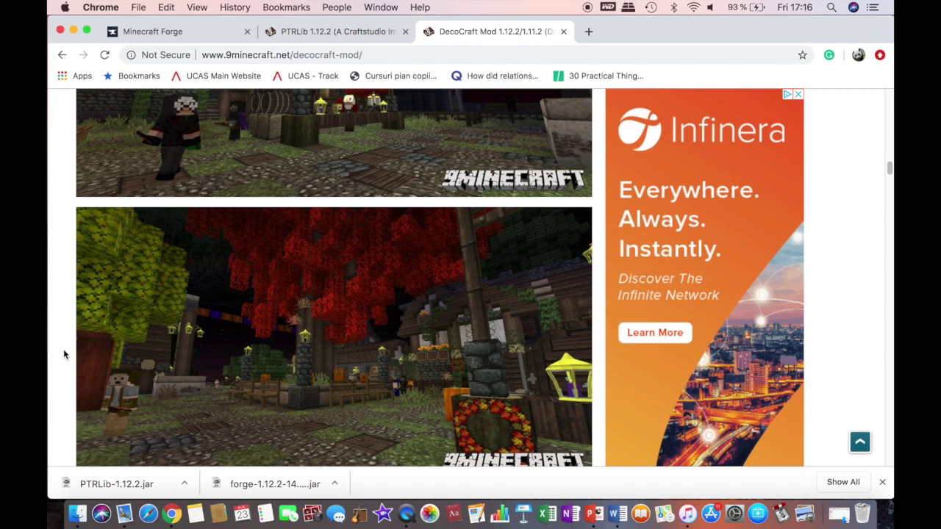
scroll(63, 355, down, 20)
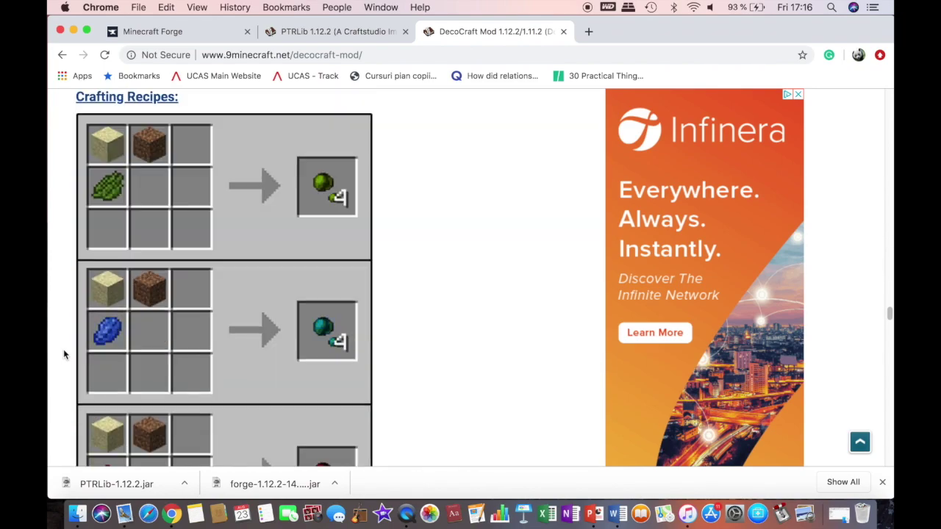
scroll(63, 353, up, 5)
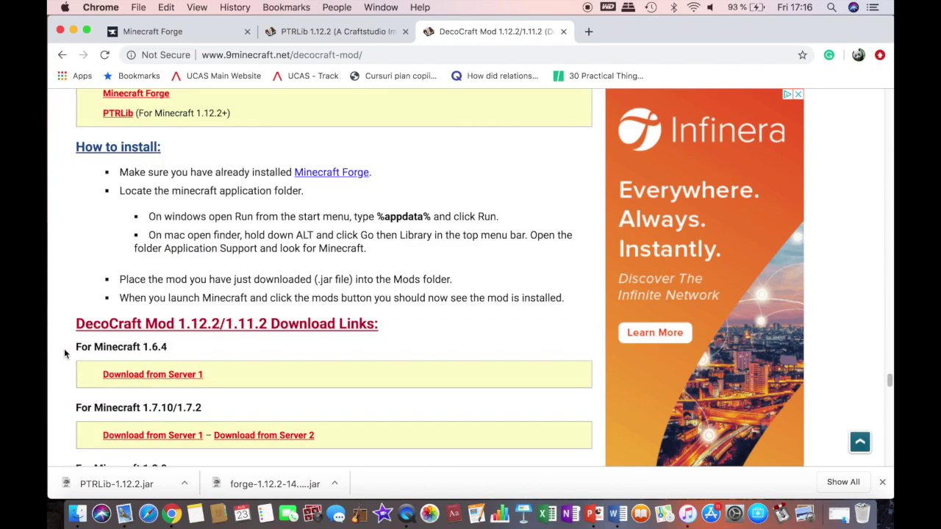
scroll(64, 353, down, 1)
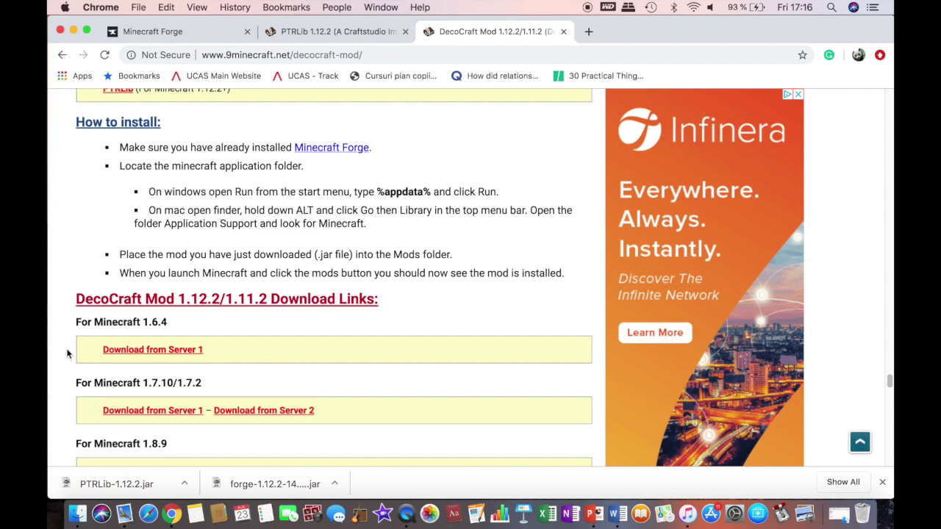
scroll(66, 354, up, 6)
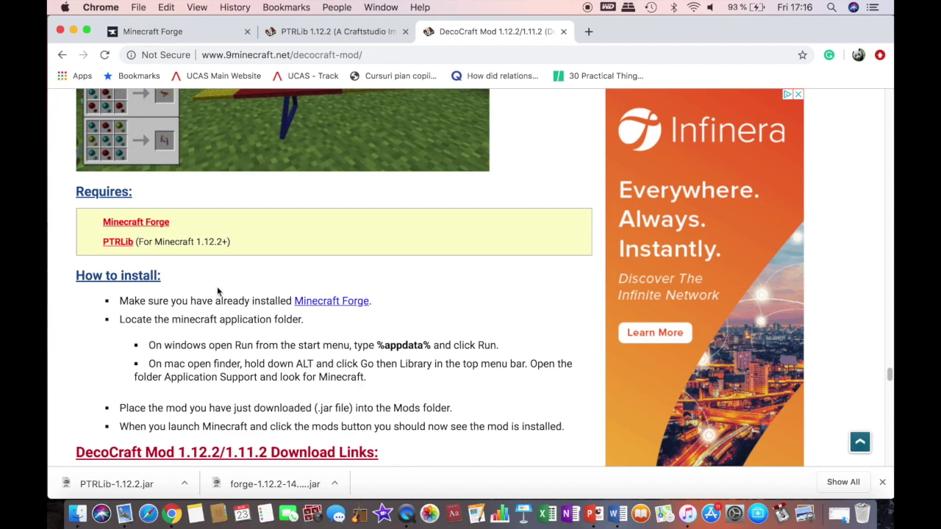
Find the "For Minecraft 1.12.2" entry among the DecoCraft download links
scroll(150, 358, down, 10)
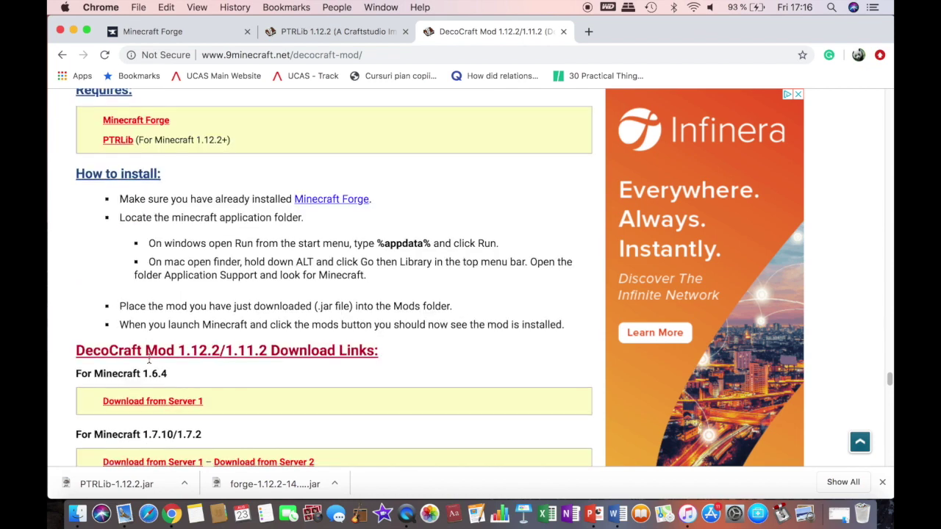
scroll(133, 359, down, 5)
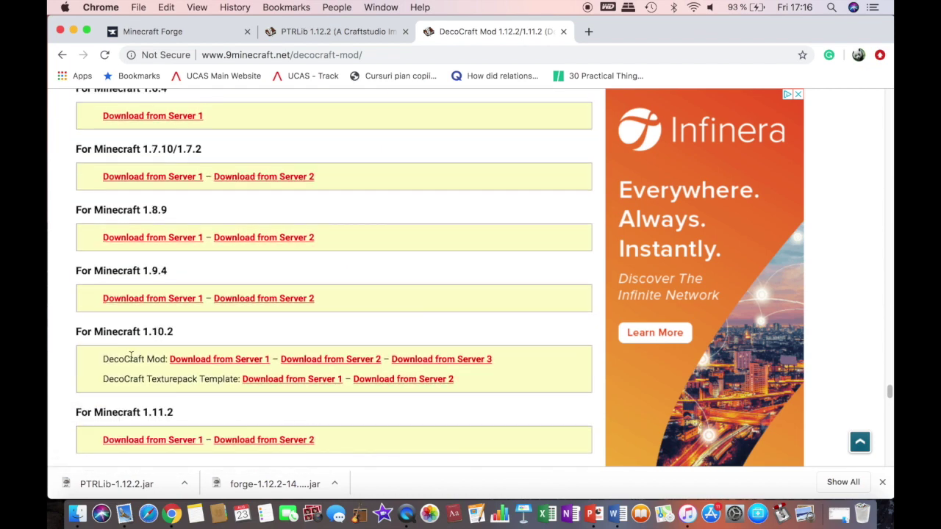
scroll(131, 360, down, 2)
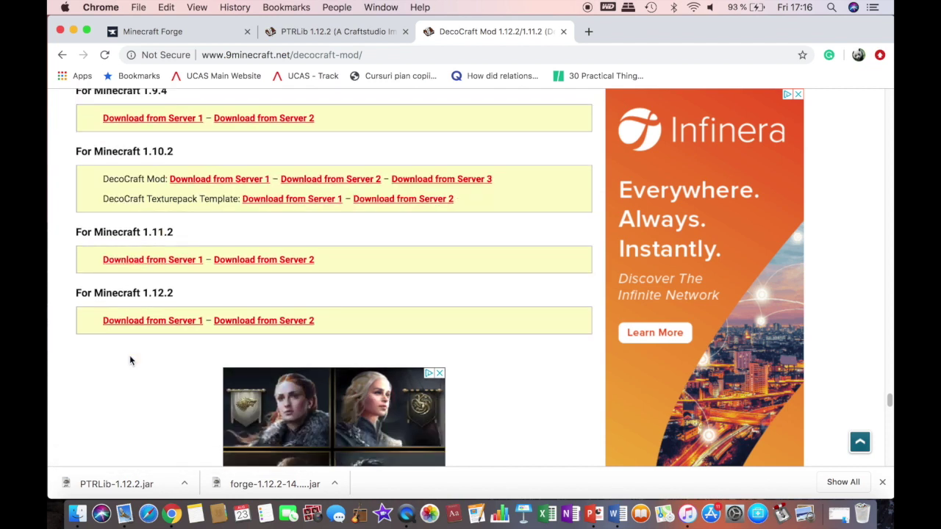
drag(76, 293, 177, 294)
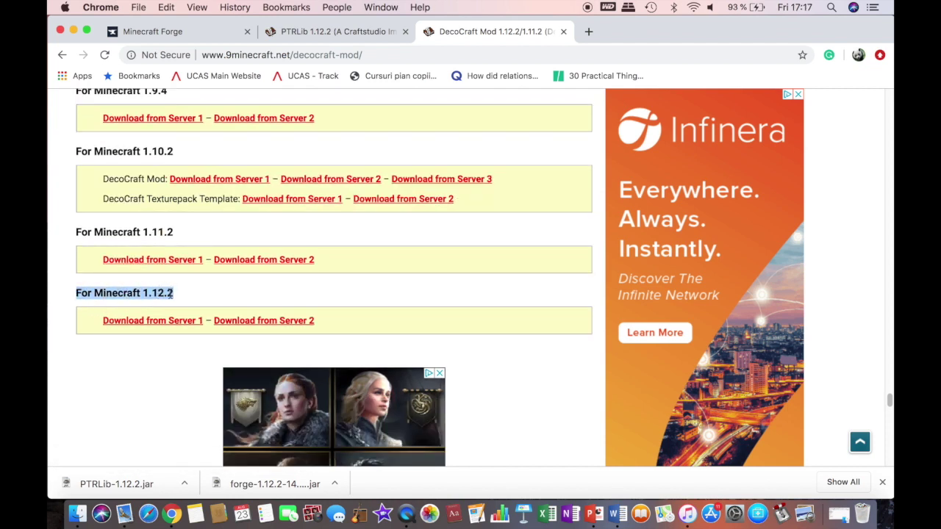
click(176, 292)
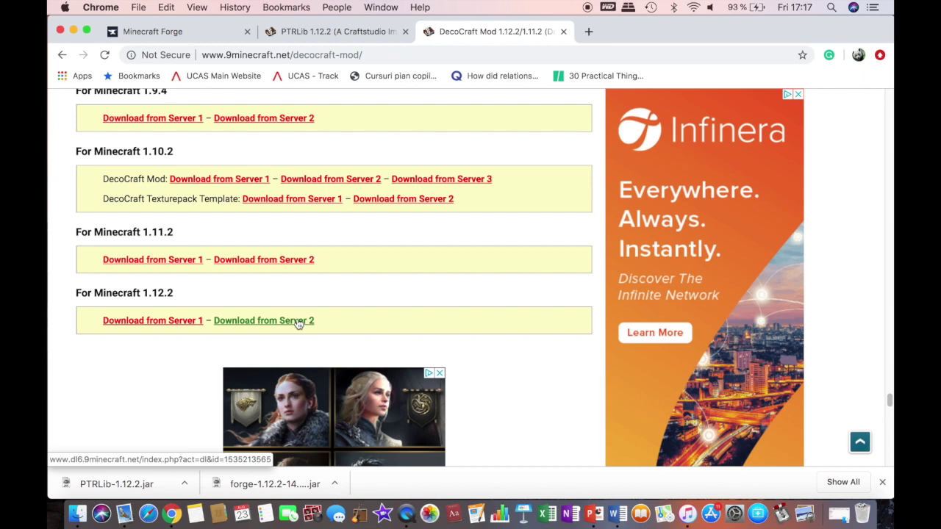
Try to download DecoCraft-Mod-1.12.2.jar for Minecraft 1.12.2 from Server 1 and close the download page
click(173, 320)
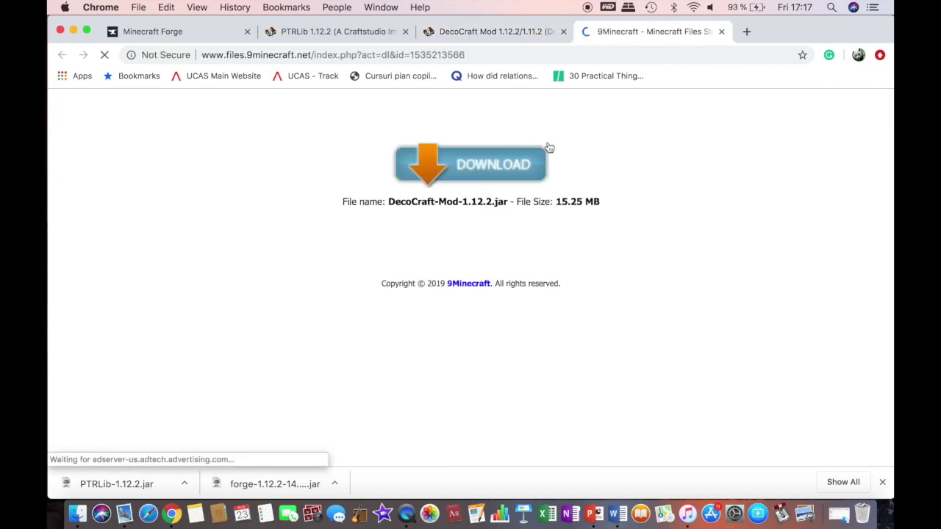
click(454, 224)
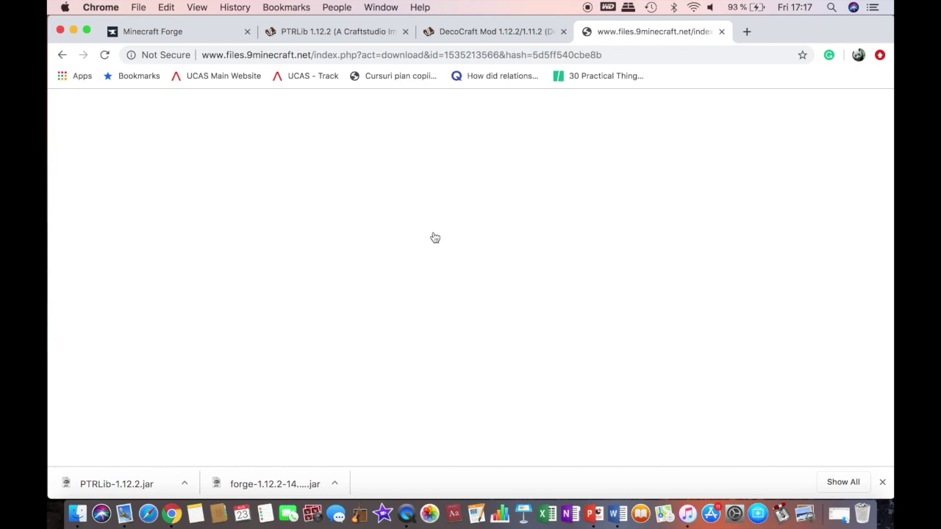
click(723, 33)
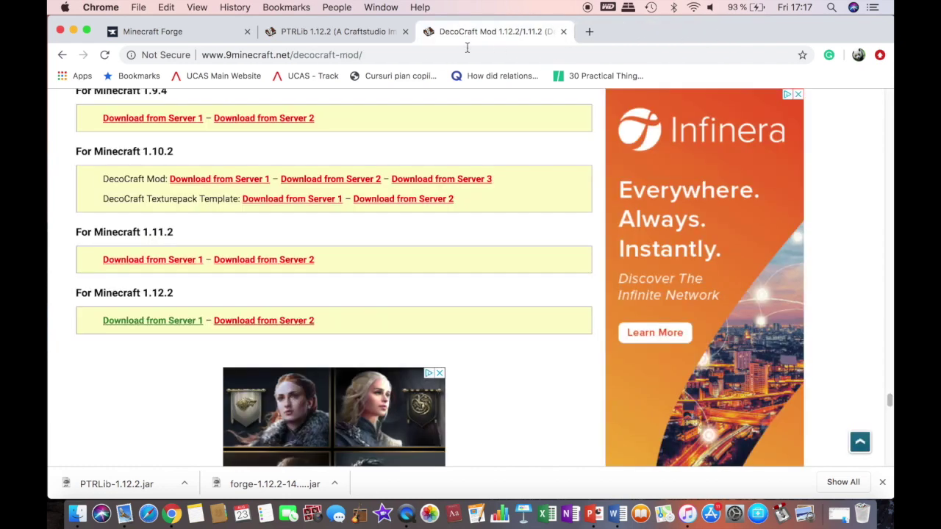
Download DecoCraft-Mod-1.12.2.jar for Minecraft 1.12.2 from Server 2, uncover part of the desktop and keep the flagged file
click(268, 328)
click(462, 160)
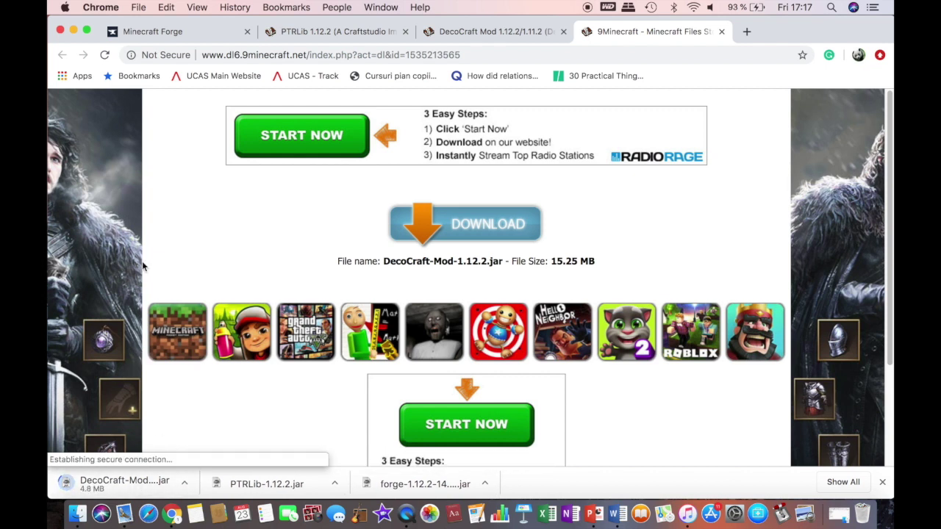
drag(136, 37, 324, 33)
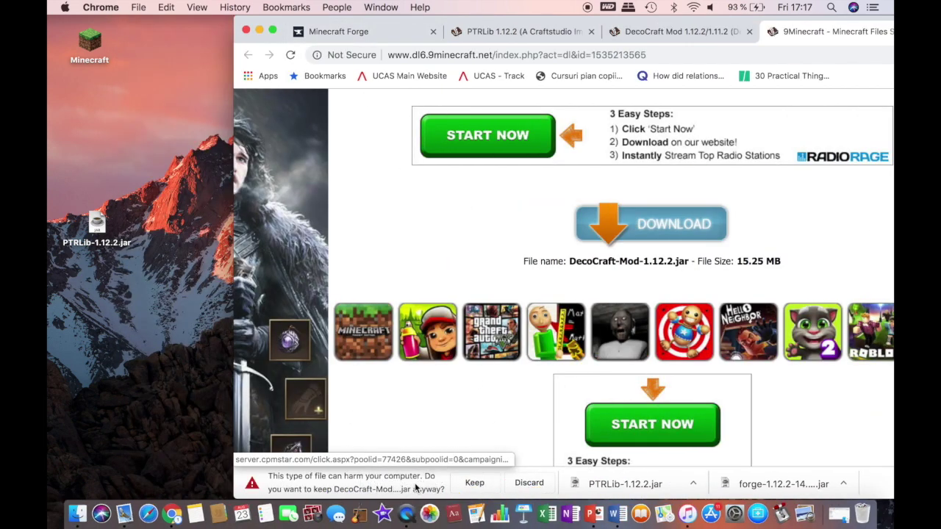
click(474, 482)
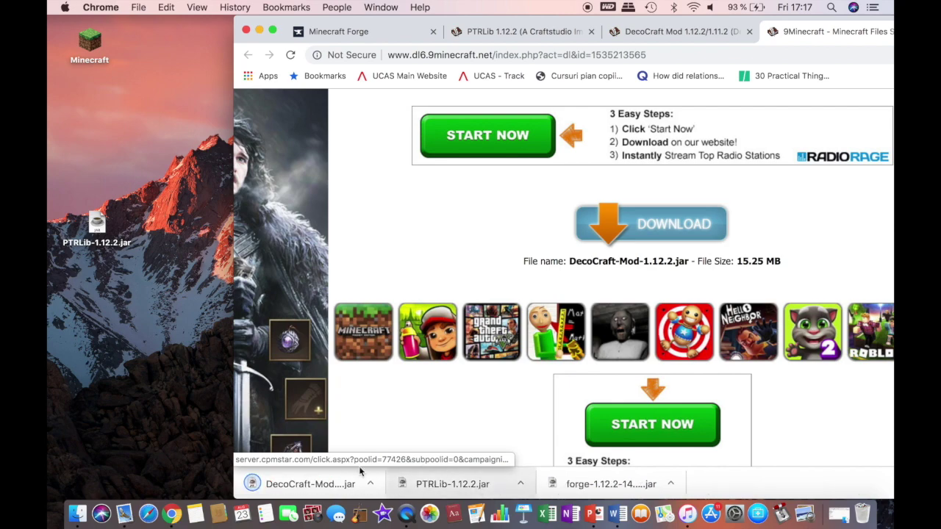
Put DecoCraft-Mod-1.12.2.jar on the desktop, minimise the browser and move both mod files together towards the middle of the desktop
click(259, 30)
click(118, 261)
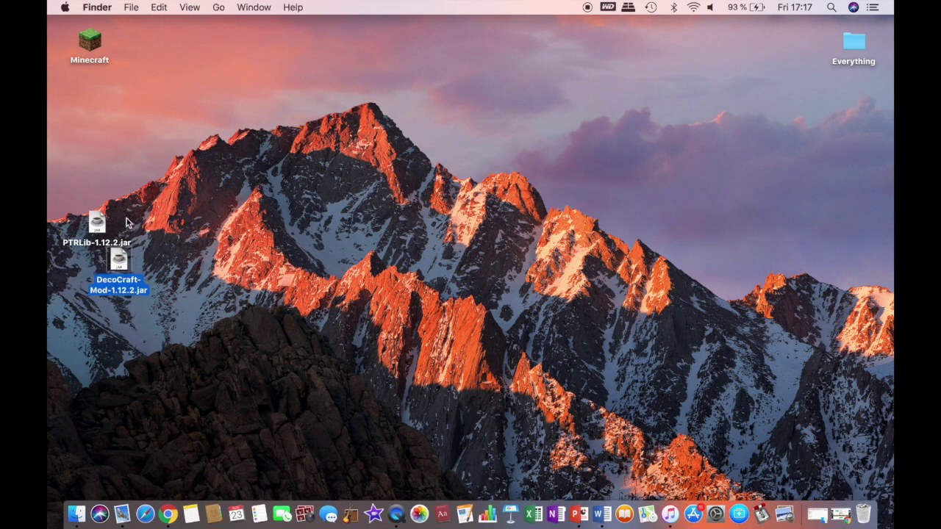
drag(70, 229, 294, 189)
click(194, 227)
click(407, 189)
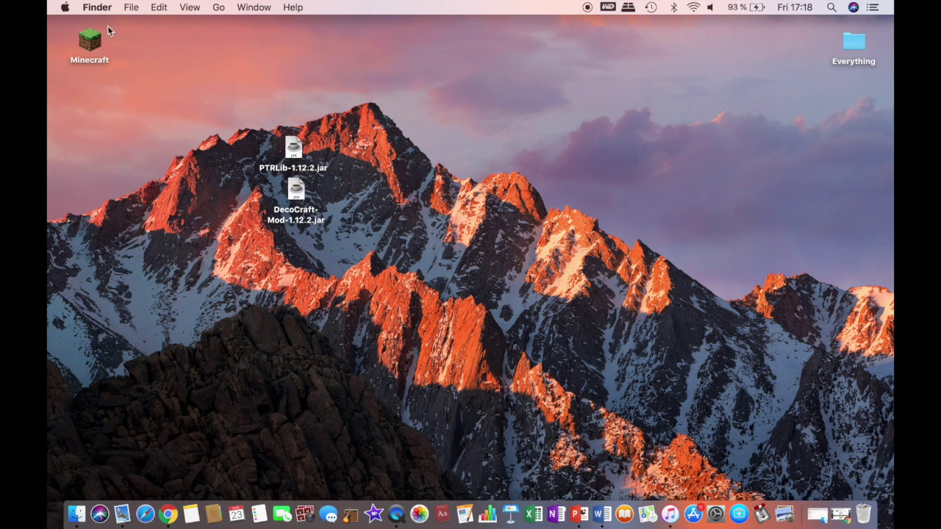
click(220, 7)
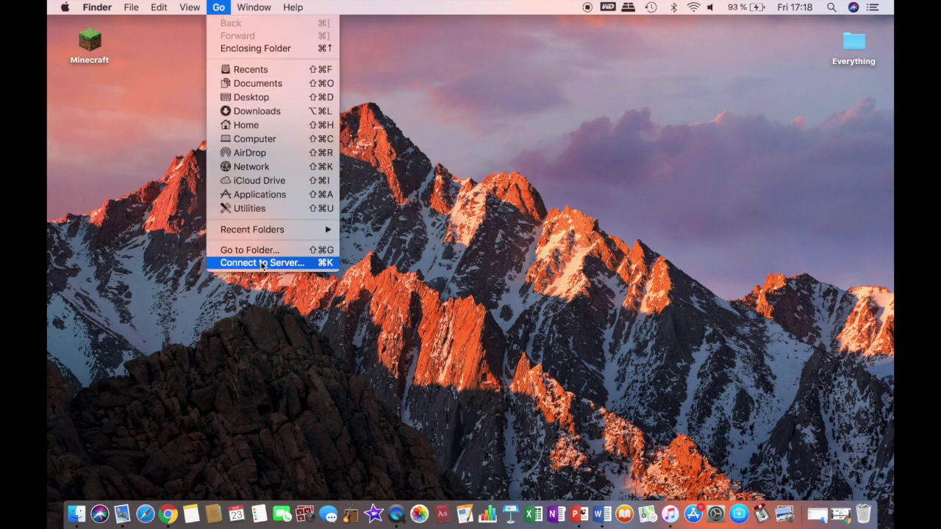
click(237, 253)
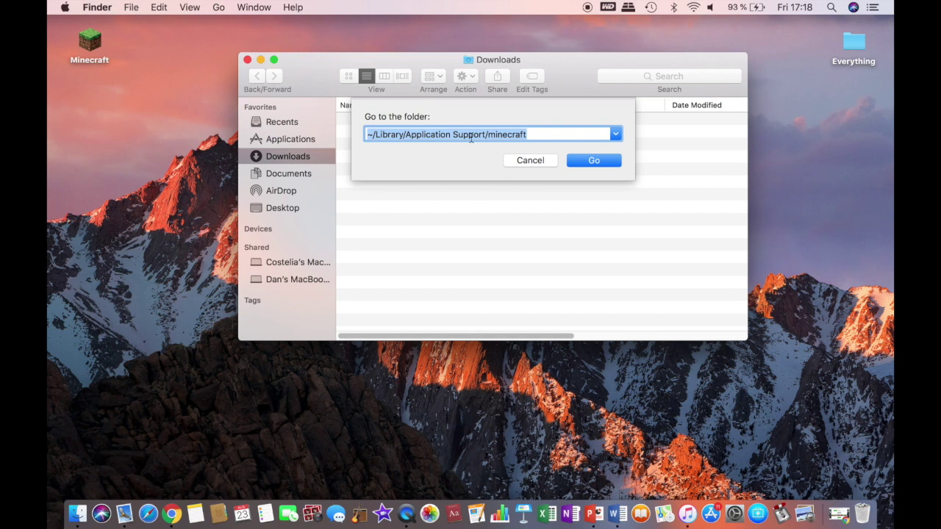
click(527, 160)
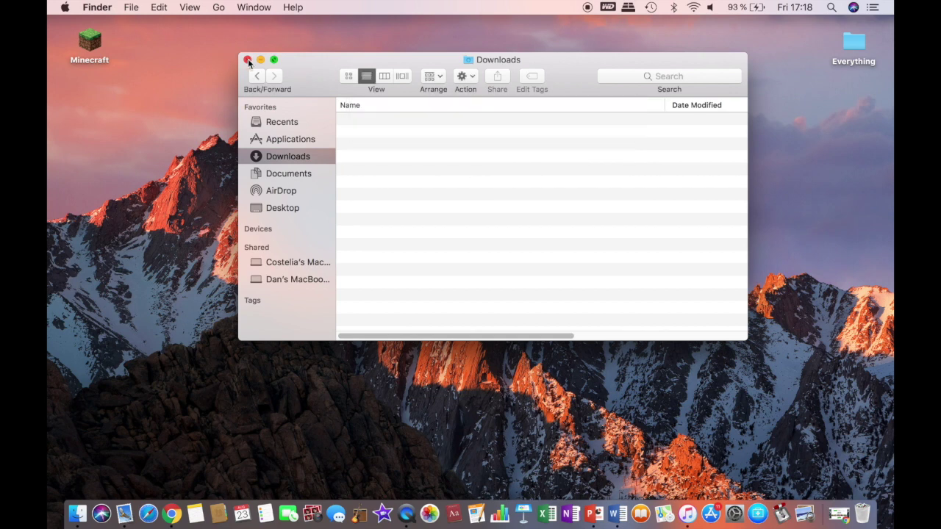
click(247, 60)
Open the folder ~/Library/Application Support/minecraft in Finder using Go to Folder and locate its mods folder
click(221, 8)
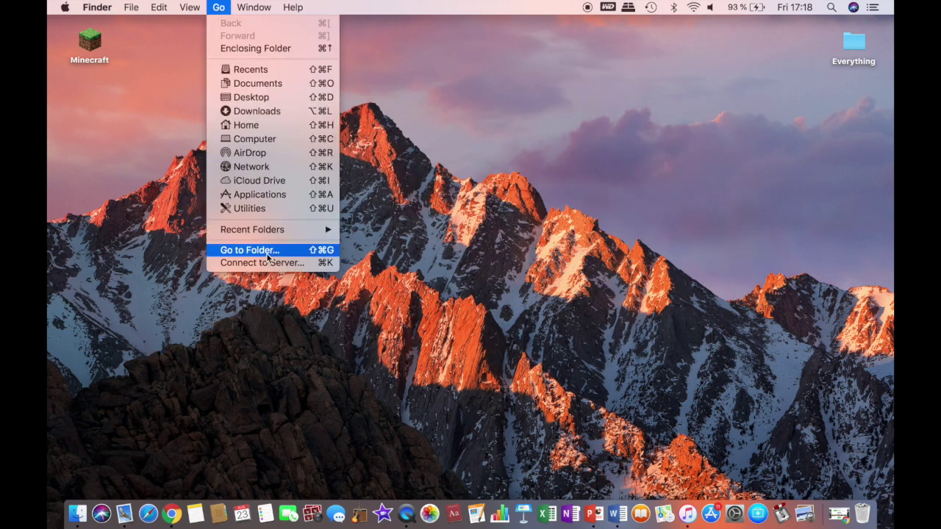
click(243, 247)
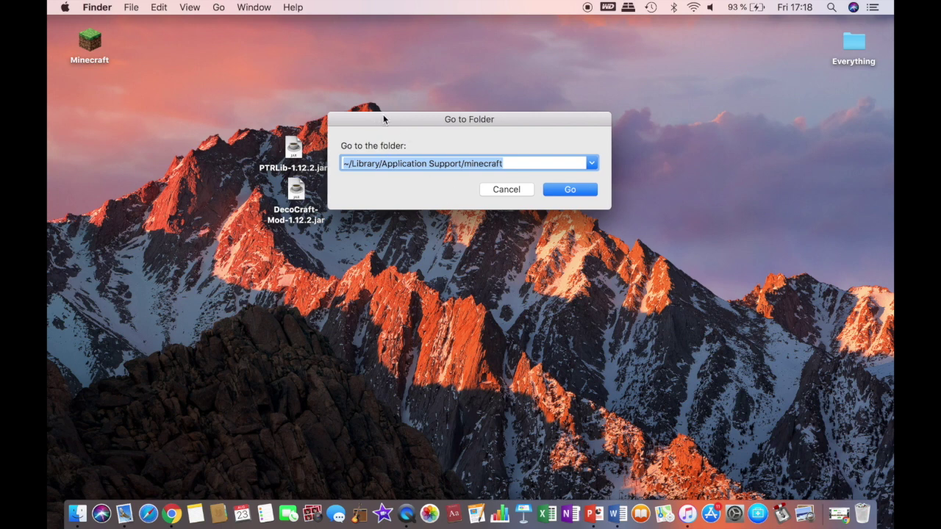
drag(383, 119, 341, 130)
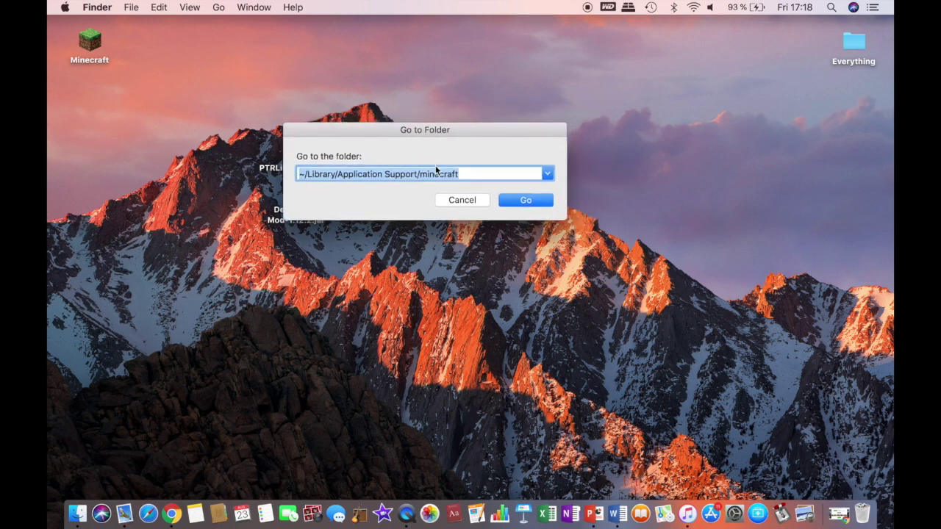
click(465, 172)
drag(301, 174, 463, 173)
click(463, 173)
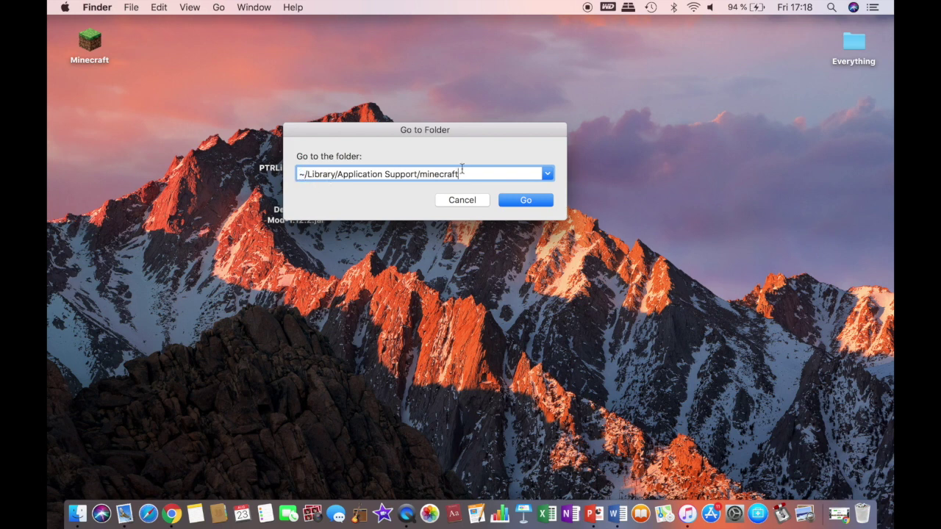
click(526, 199)
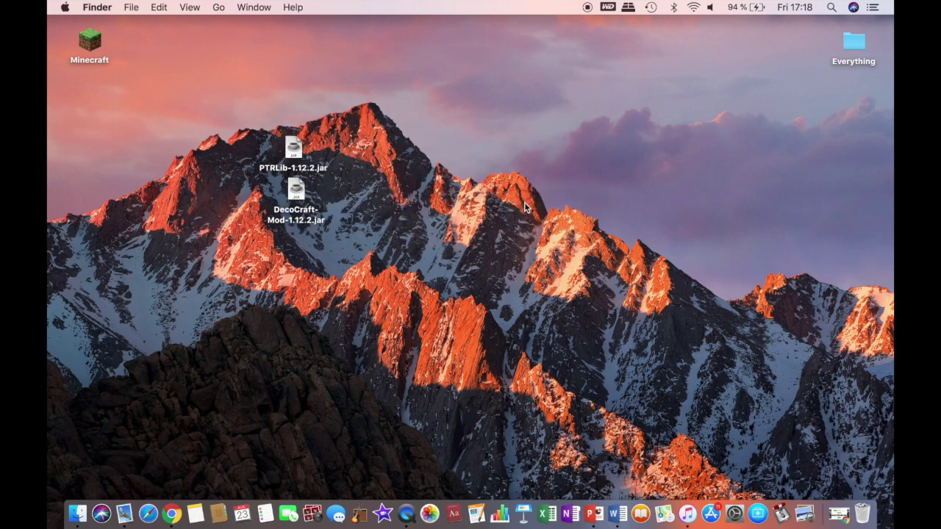
scroll(452, 229, up, 5)
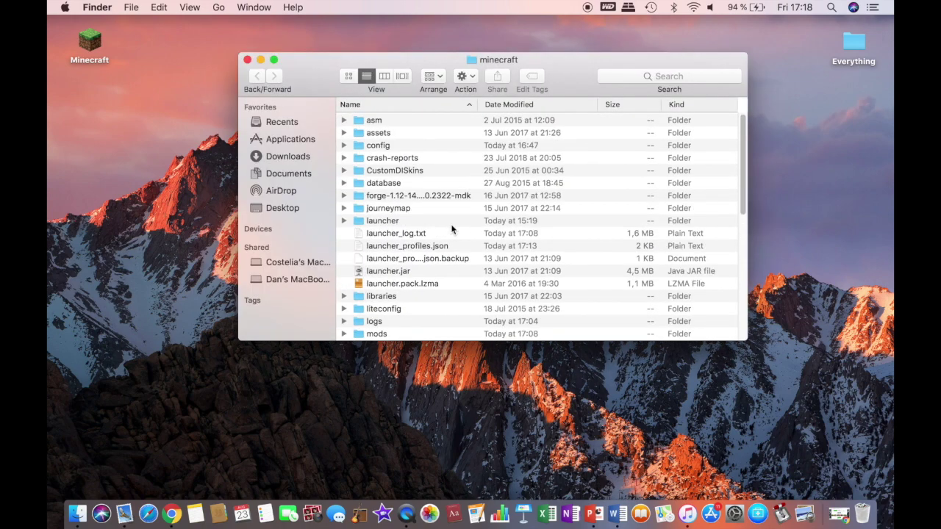
scroll(452, 230, down, 3)
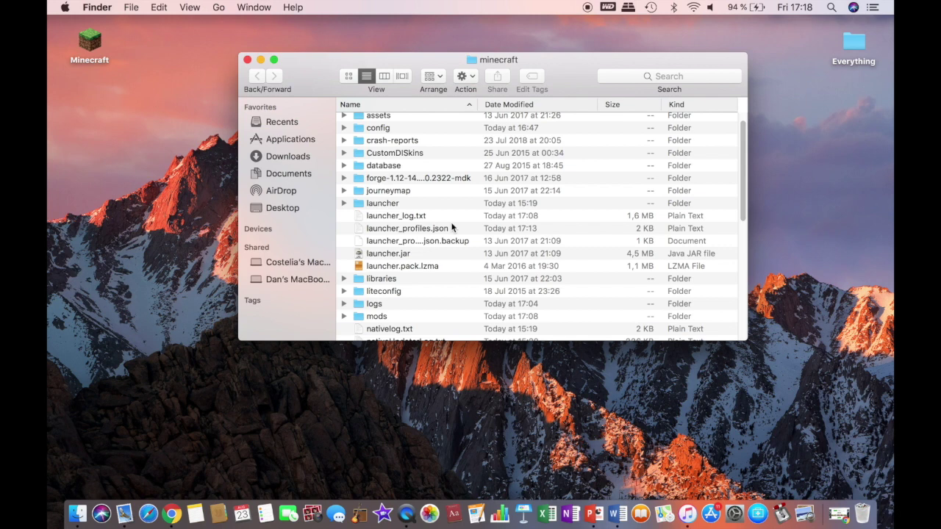
Move PTRLib-1.12.2.jar and DecoCraft-Mod-1.12.2.jar together from the desktop into Minecraft's mods folder and close the folder window
scroll(450, 228, down, 2)
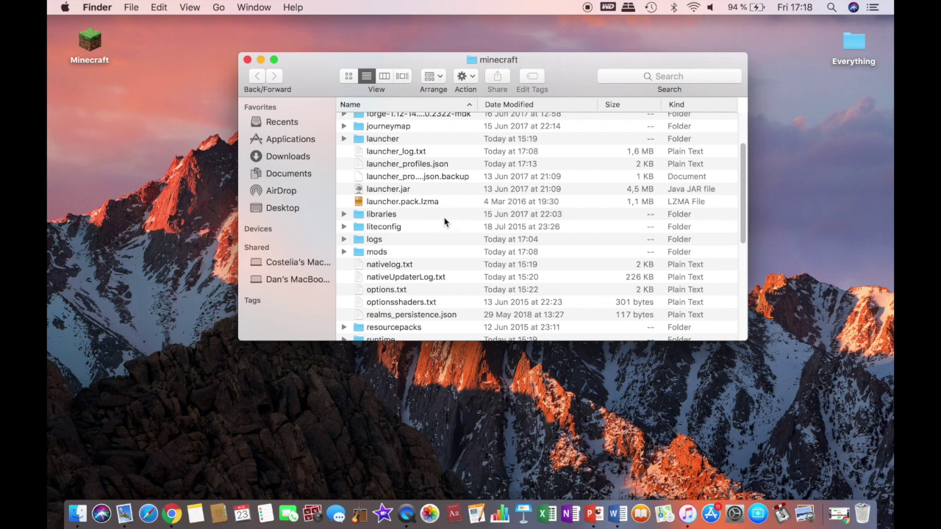
double_click(361, 252)
drag(316, 92, 414, 104)
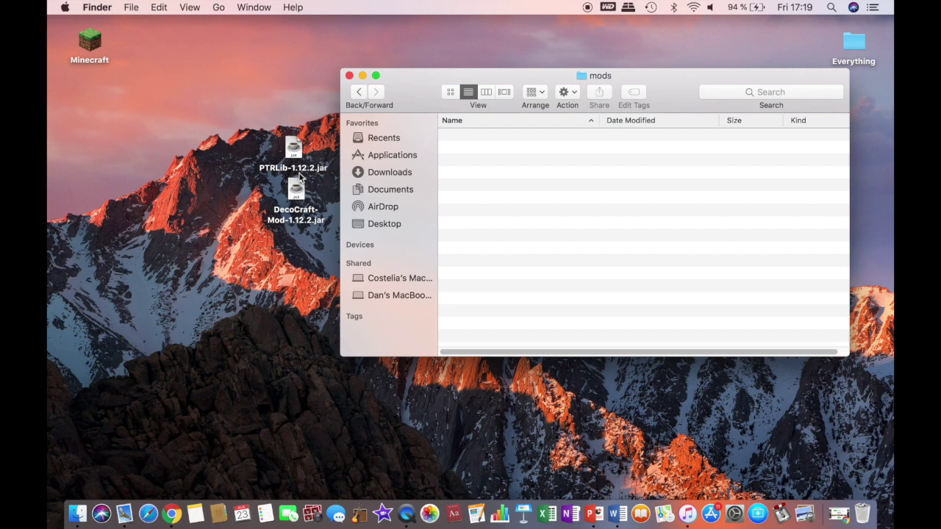
drag(235, 152, 307, 223)
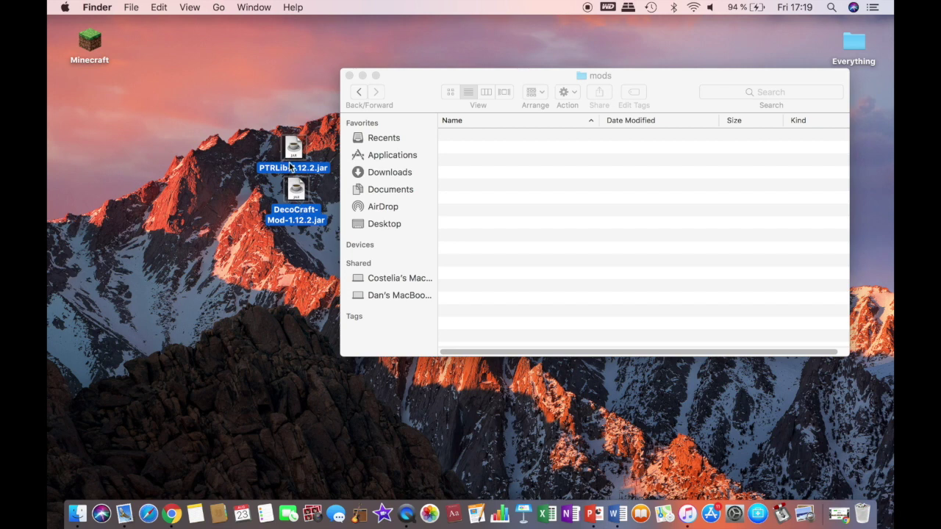
drag(289, 197, 523, 211)
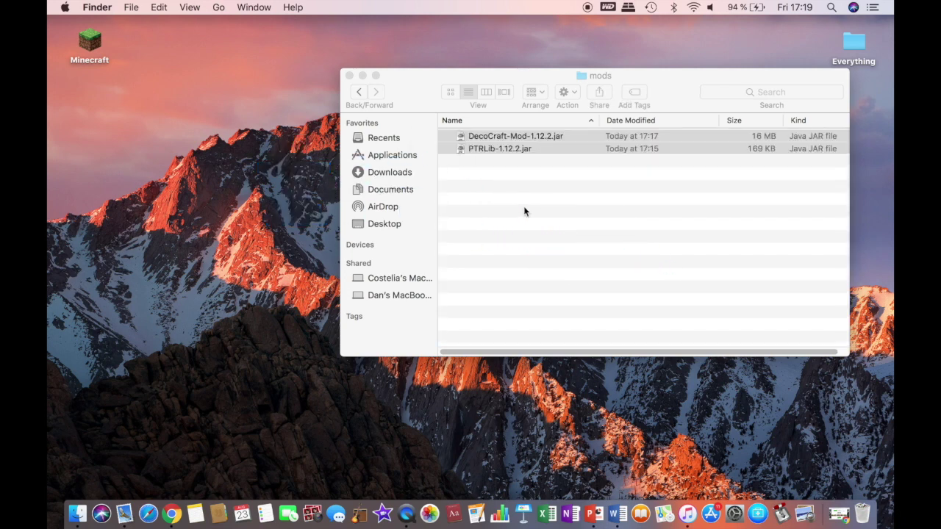
click(522, 210)
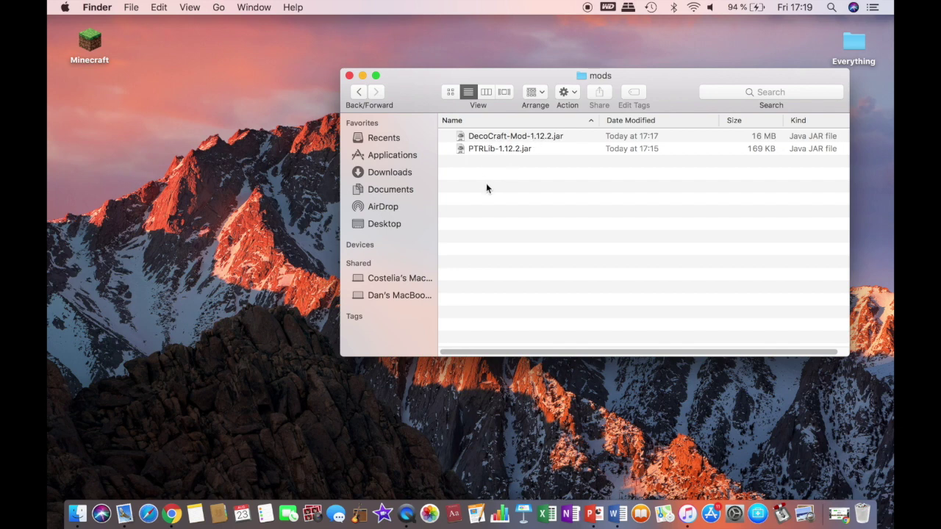
click(350, 76)
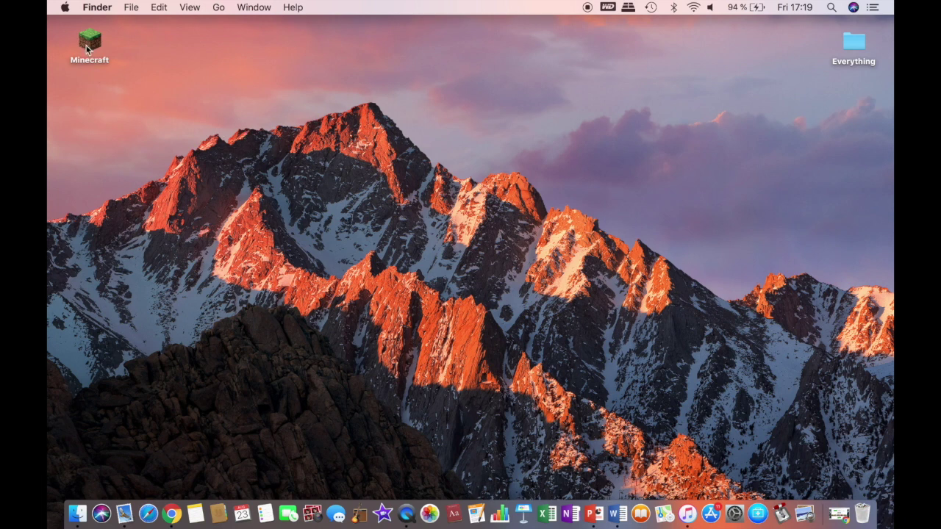
Open the Minecraft Launcher from the desktop and delete the existing Forge 1.12.2 installation
double_click(89, 47)
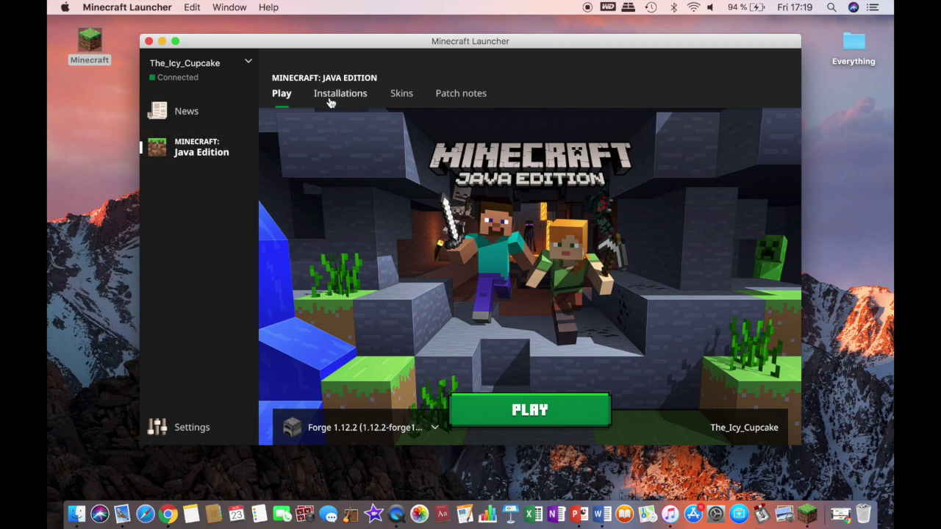
click(338, 96)
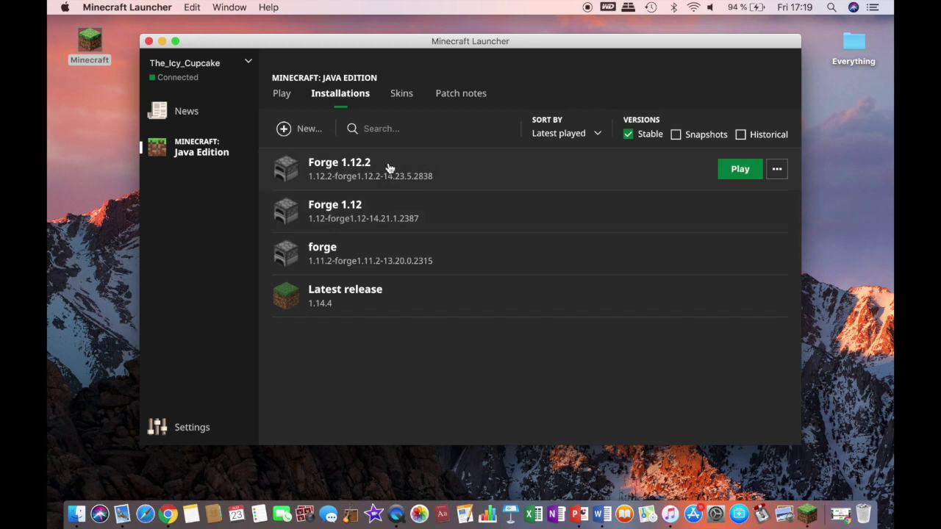
click(777, 169)
click(764, 235)
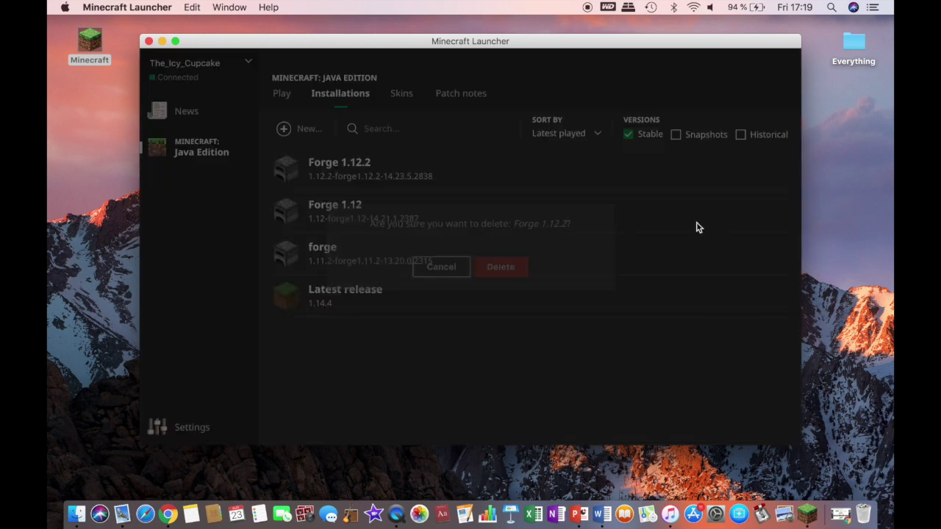
click(518, 268)
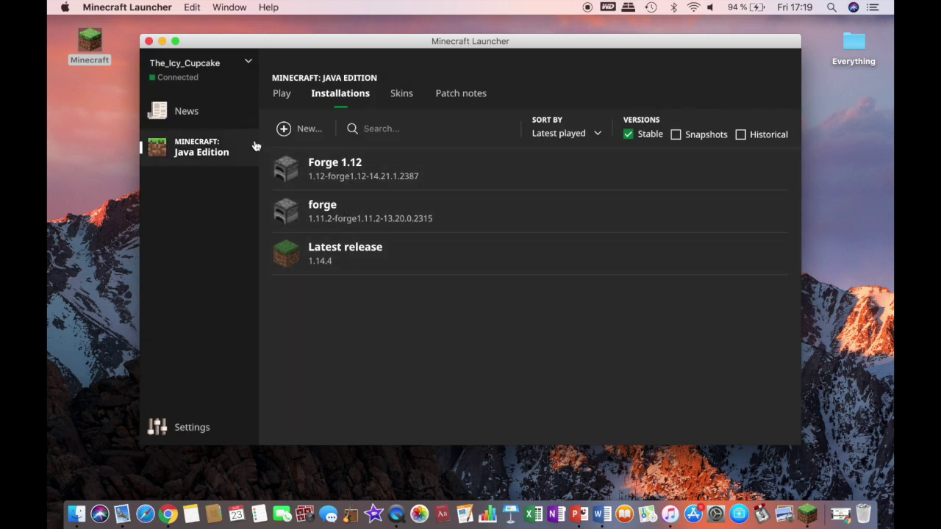
Start a new launcher installation and name it Forge 1.12.2
click(315, 130)
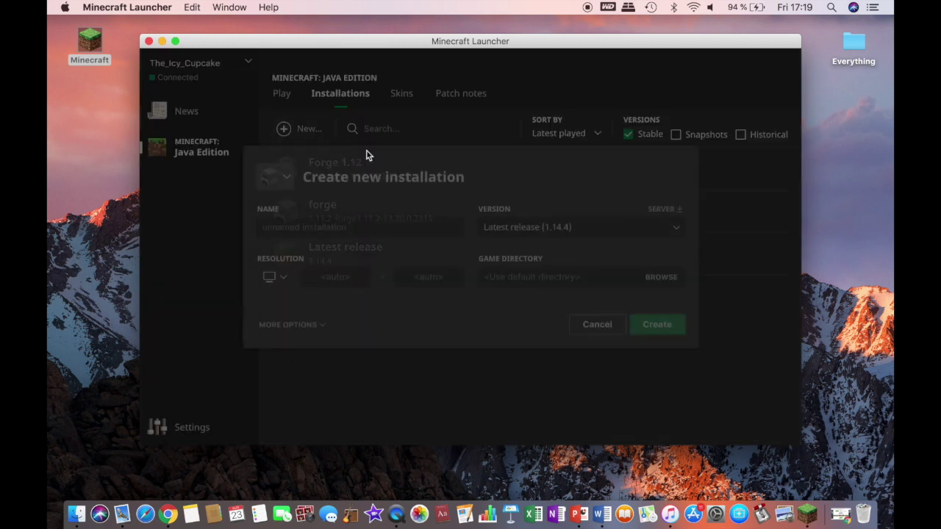
text(F)
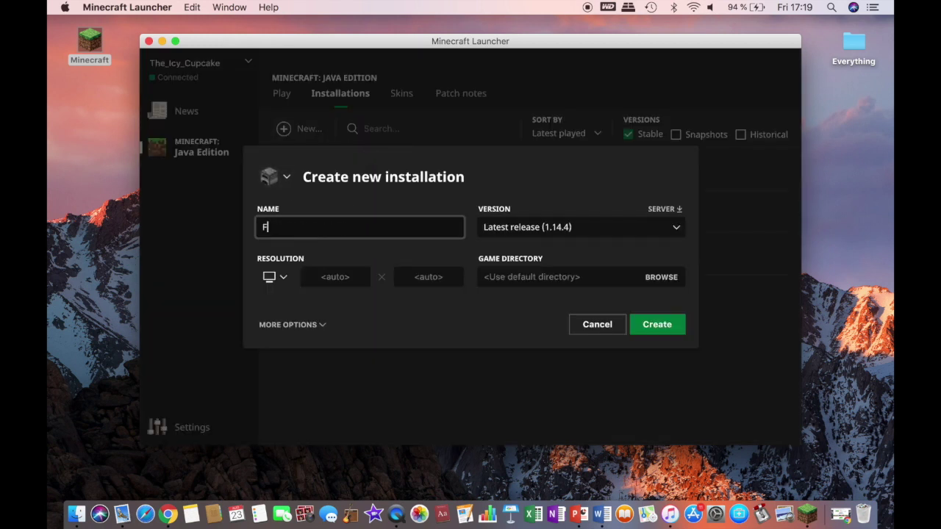
text(orge 1.12.2)
Set the new installation's version to release 1.12.2-forge1.12.2-14.23.5.2838 and create it
click(507, 234)
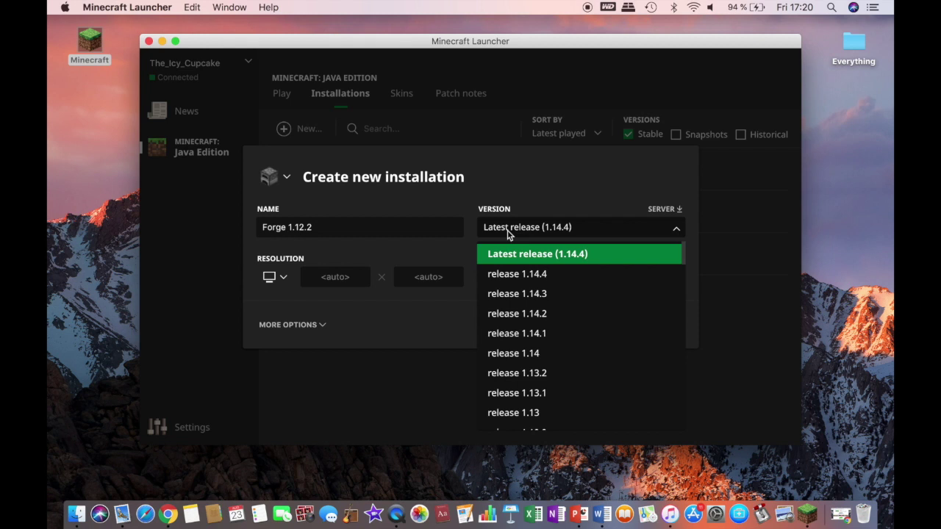
scroll(529, 286, down, 1)
scroll(541, 282, down, 8)
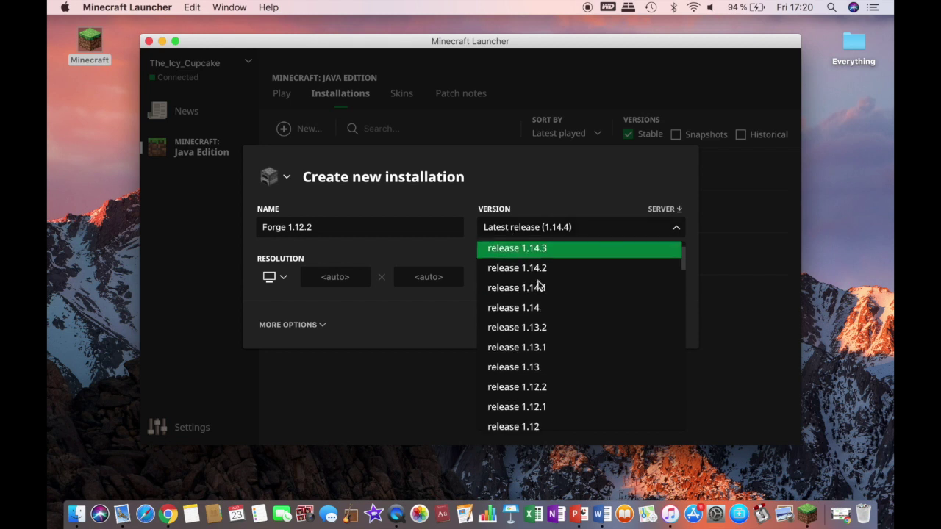
scroll(547, 281, down, 7)
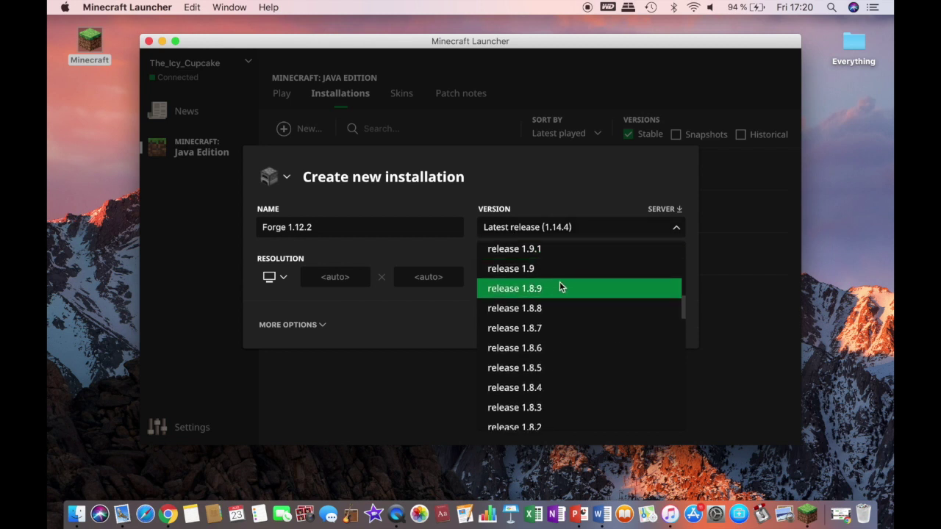
scroll(568, 286, down, 20)
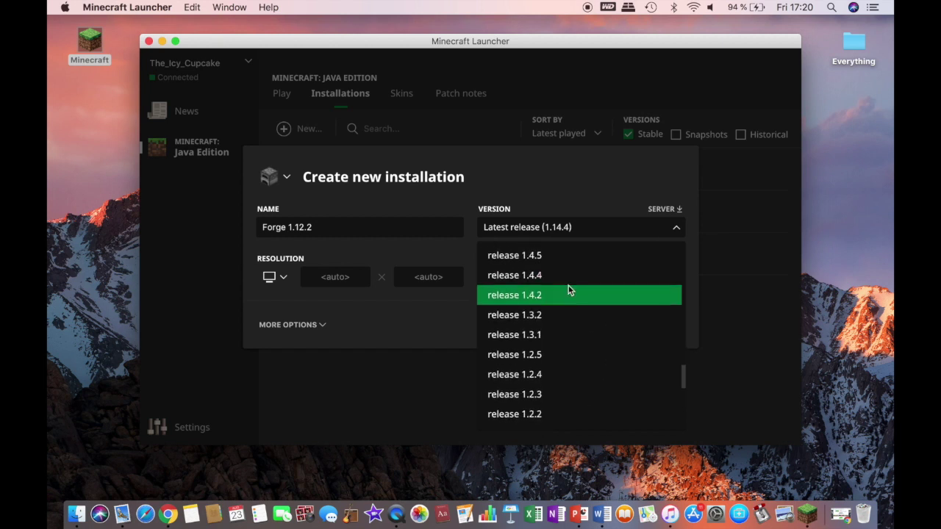
scroll(570, 286, down, 9)
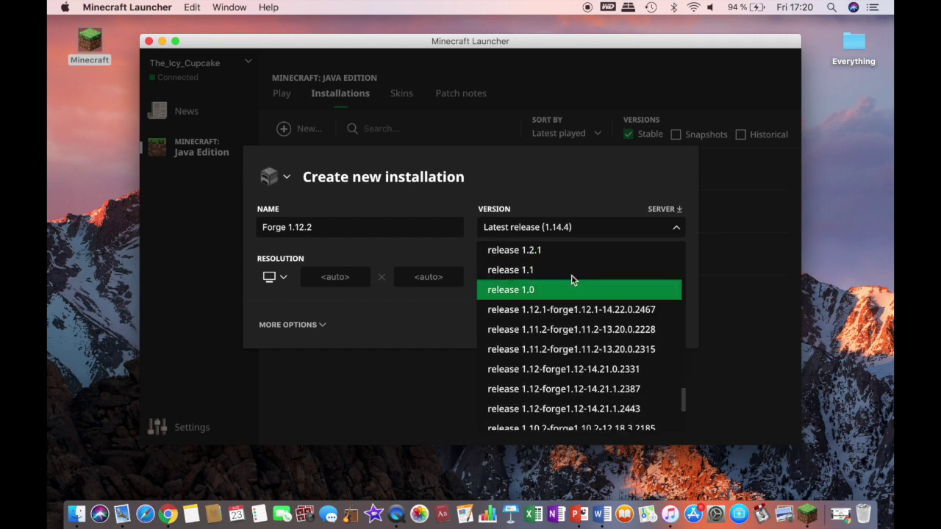
scroll(571, 294, down, 1)
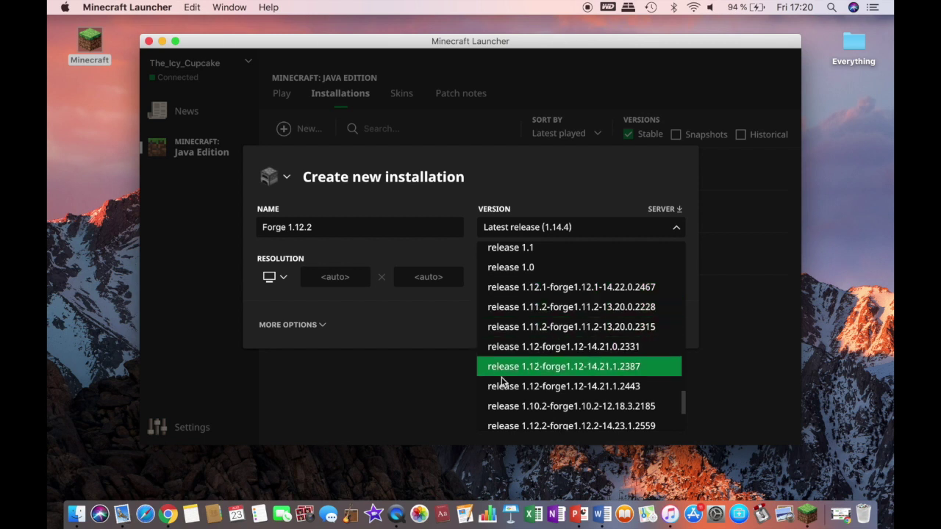
scroll(511, 370, down, 4)
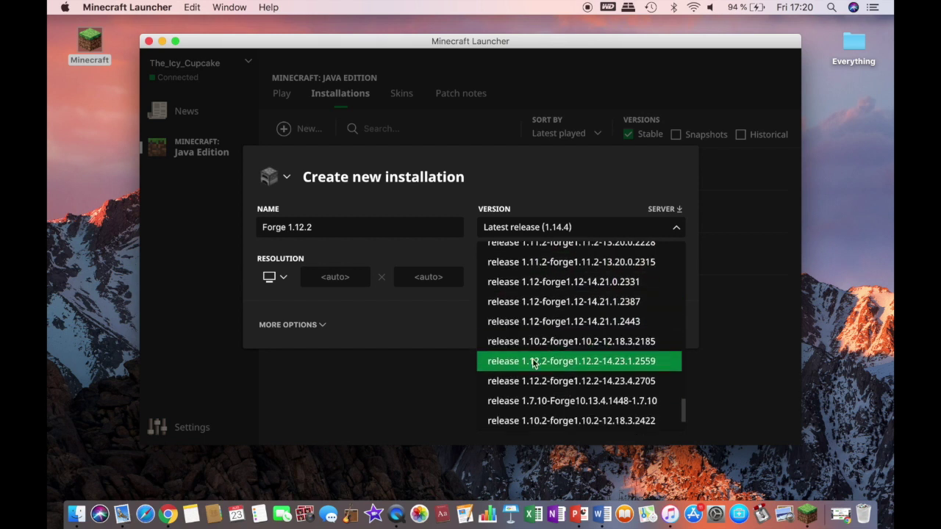
scroll(533, 373, down, 3)
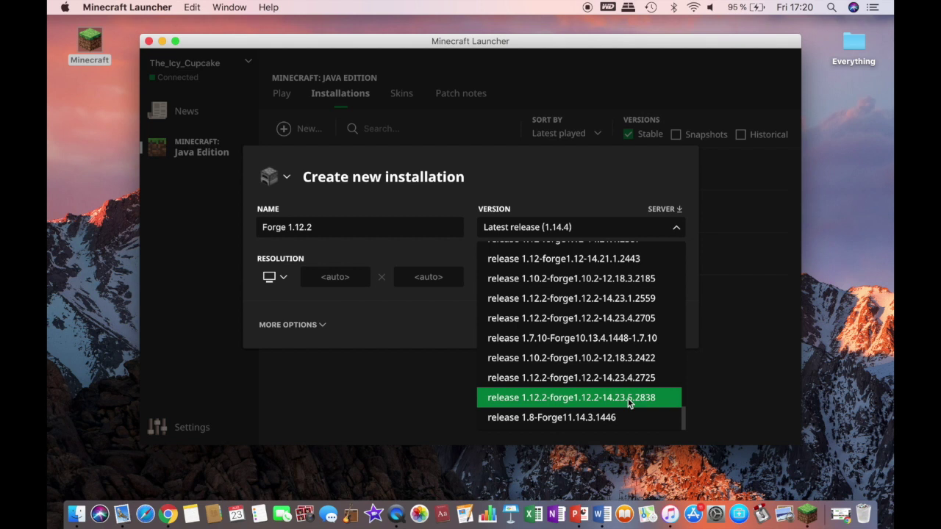
click(629, 401)
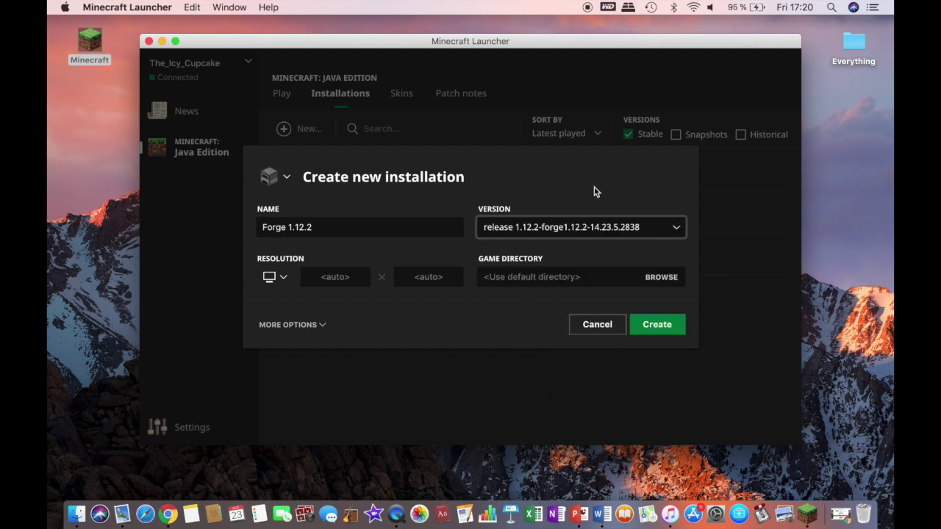
click(666, 328)
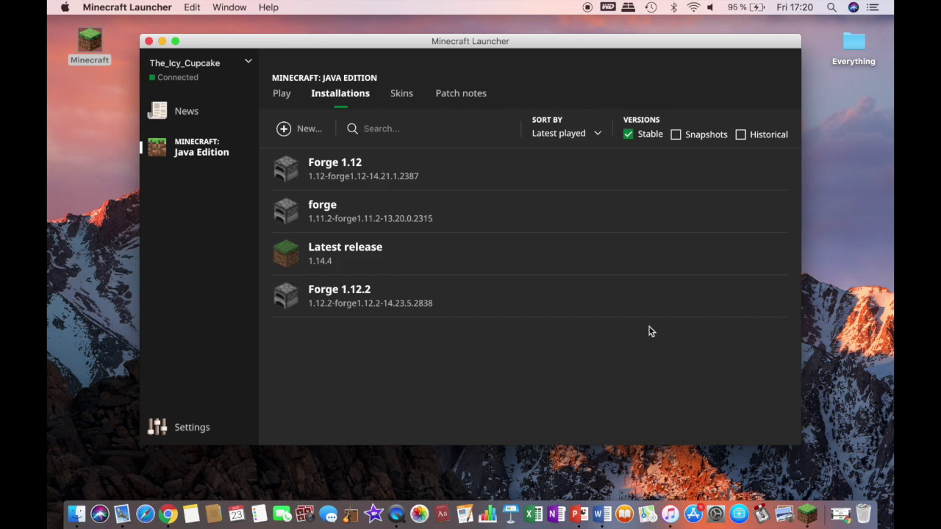
Select the Forge 1.12.2 installation for play and launch the game with it
click(281, 96)
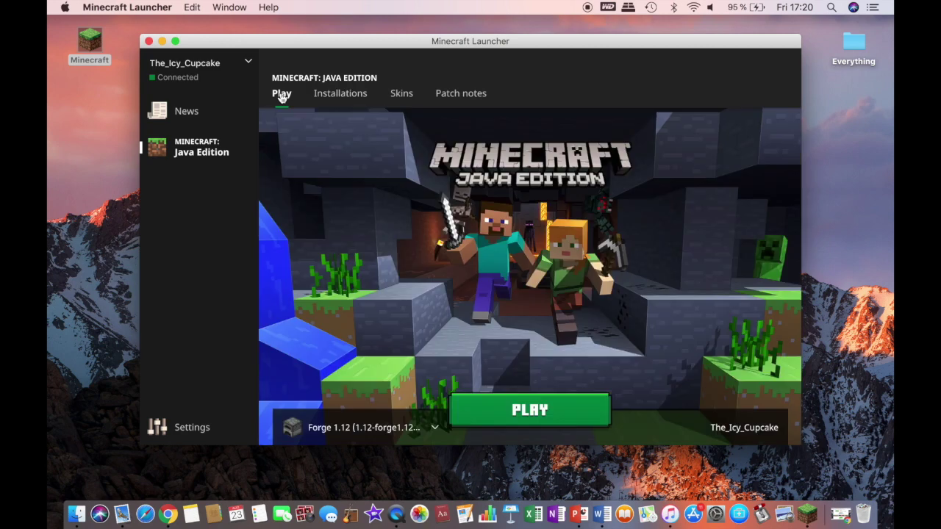
click(399, 430)
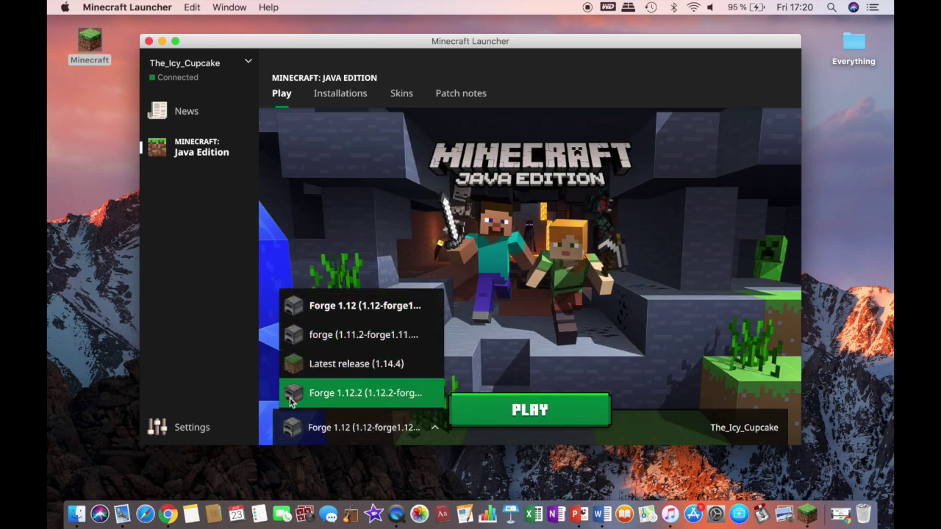
click(367, 392)
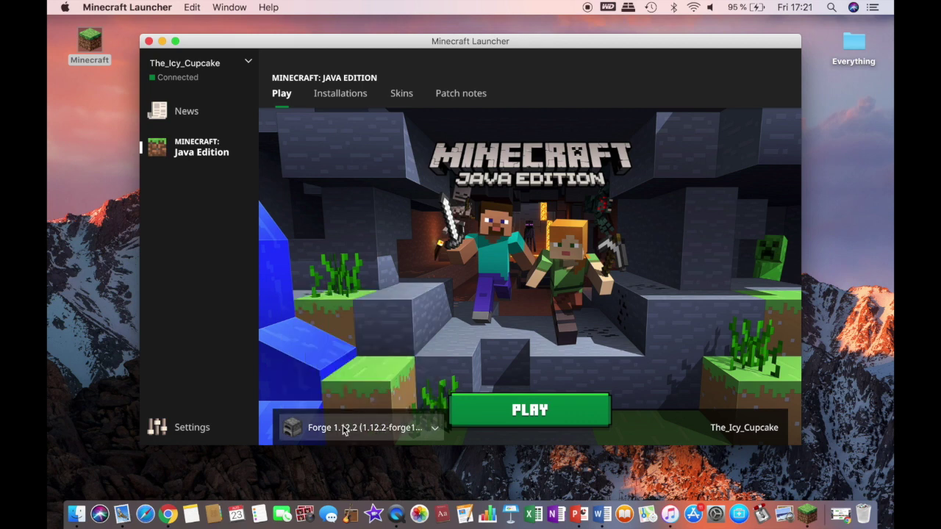
click(522, 413)
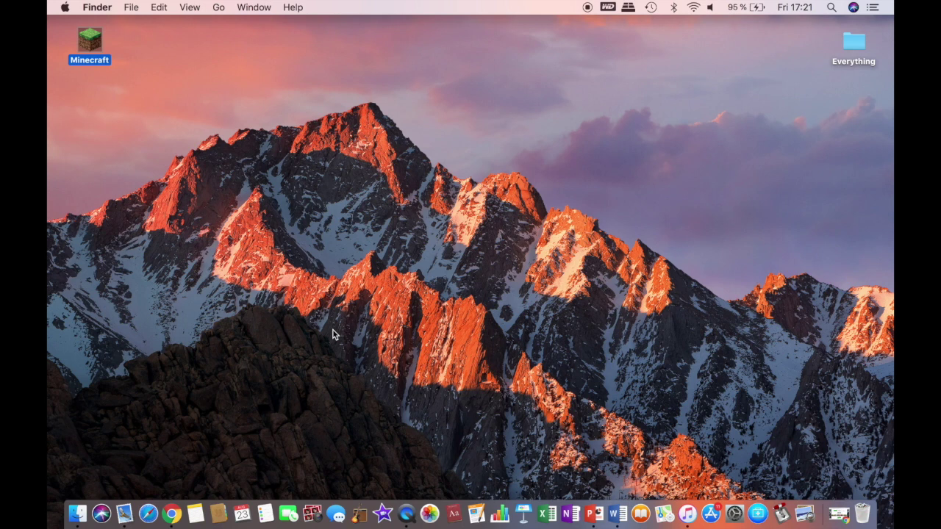
key(super+o)
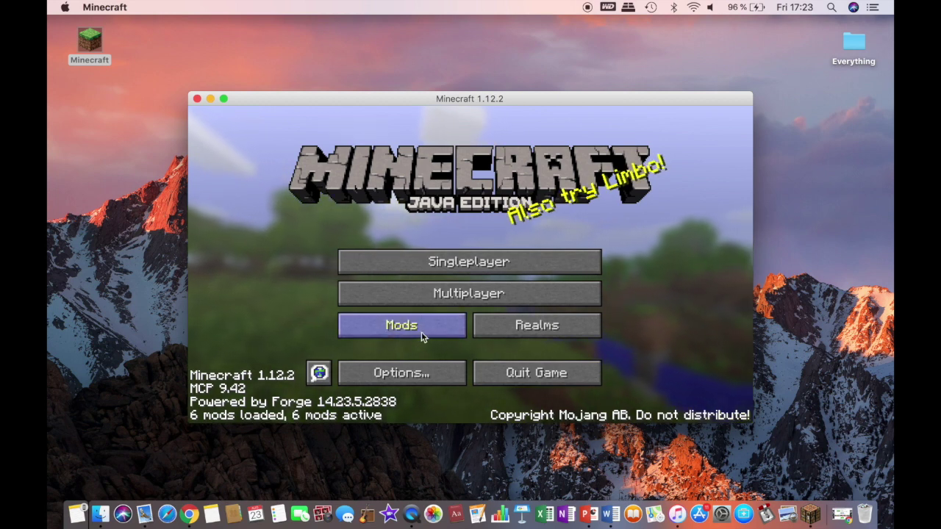
Check the Decocraft and ptrmodellib entries in the game's mod list and return to the main menu
click(394, 332)
scroll(285, 293, down, 3)
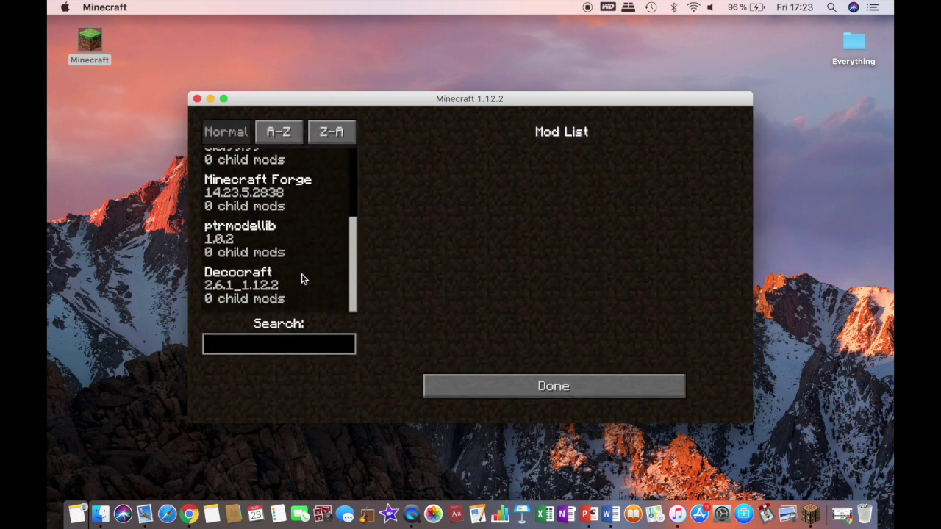
click(248, 288)
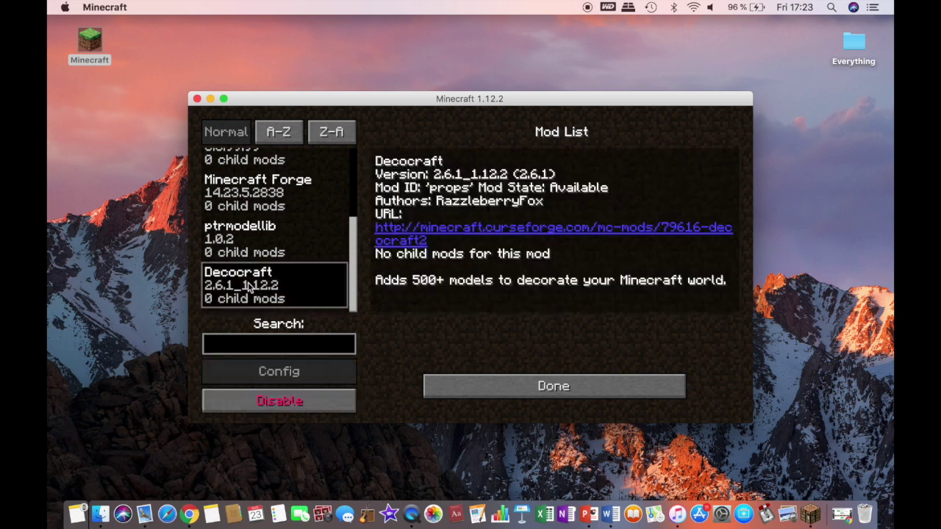
click(250, 237)
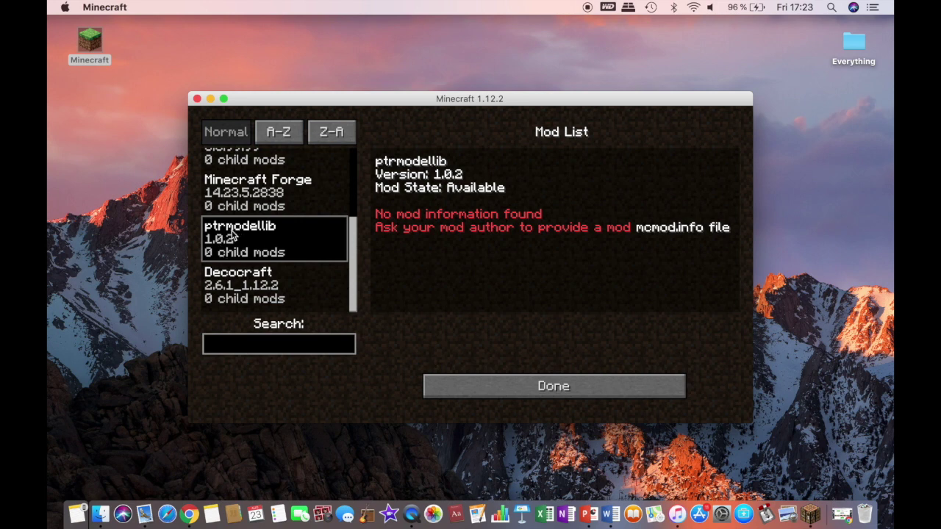
click(252, 287)
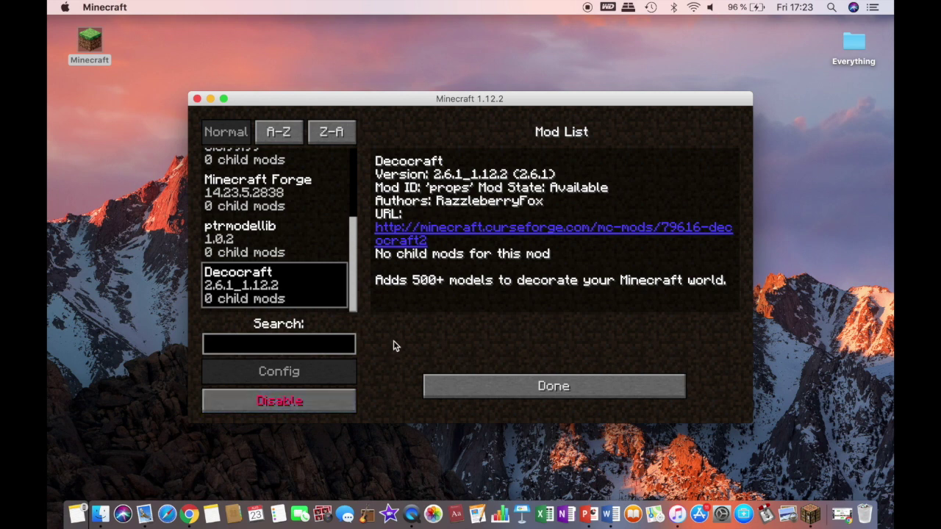
click(483, 392)
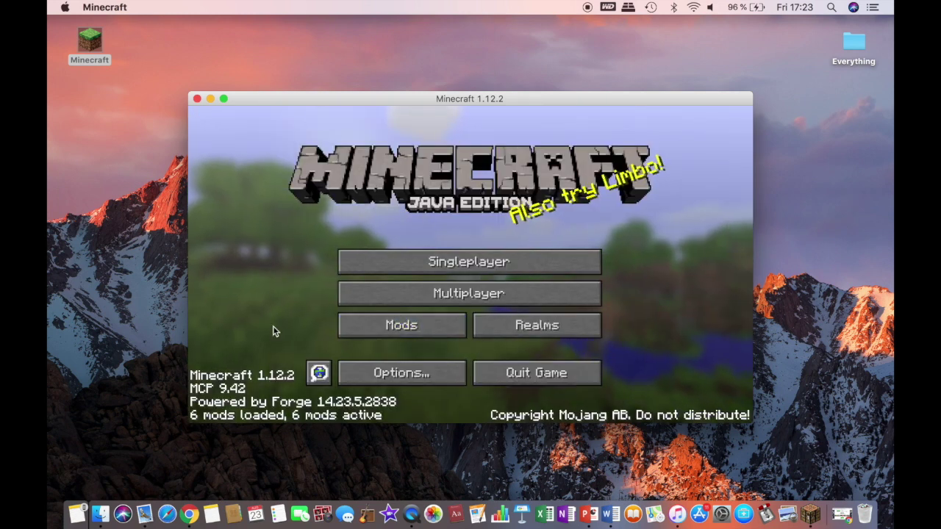